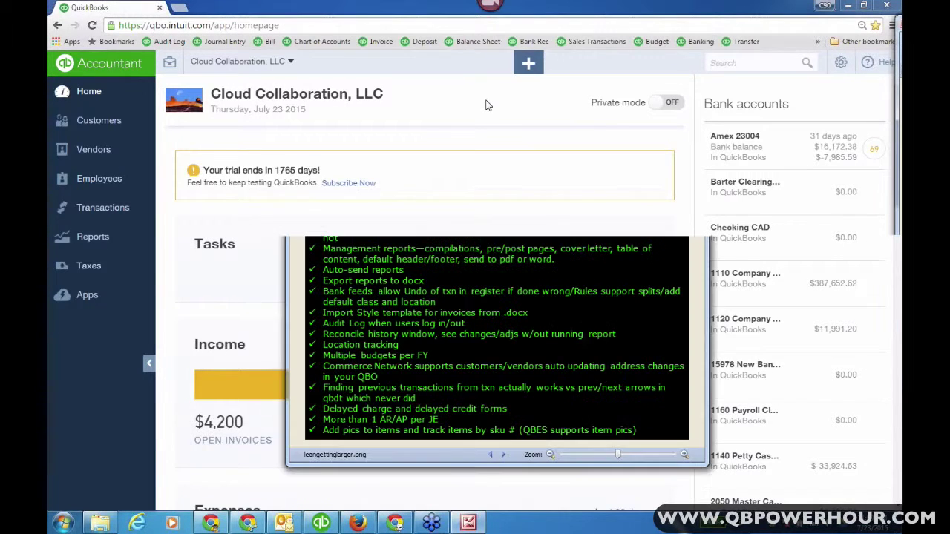
Bring the full "In QBO but not in QBDT" feature list into view over the home page, read it and minimize it.
{"action": "left_click_drag", "start_coordinate": [475, 245], "coordinate": [522, 84]}
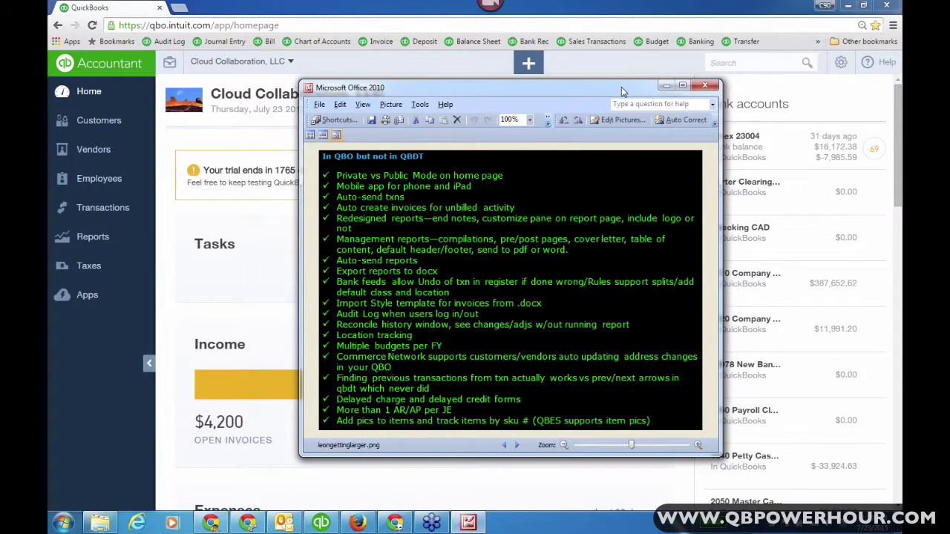
{"action": "left_click_drag", "start_coordinate": [621, 87], "coordinate": [654, 60]}
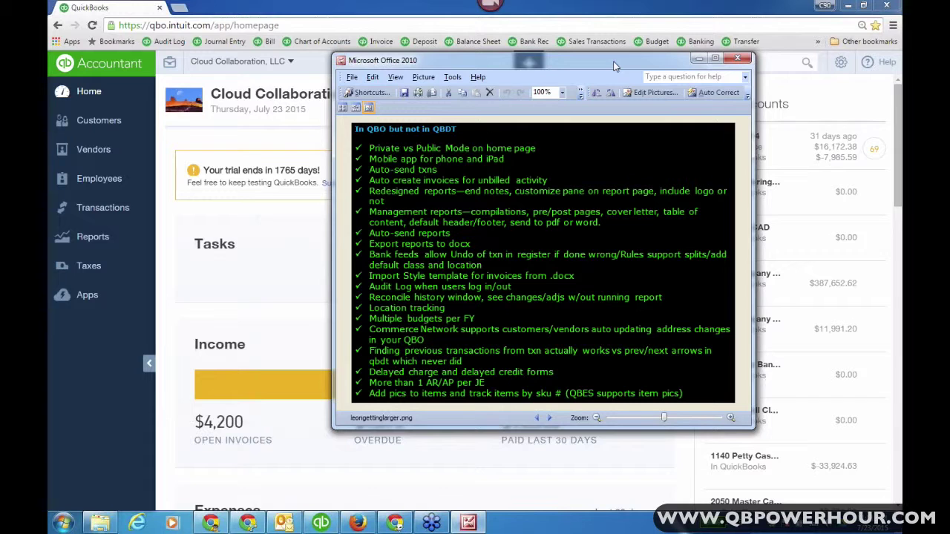
{"action": "left_click_drag", "start_coordinate": [614, 66], "coordinate": [617, 66]}
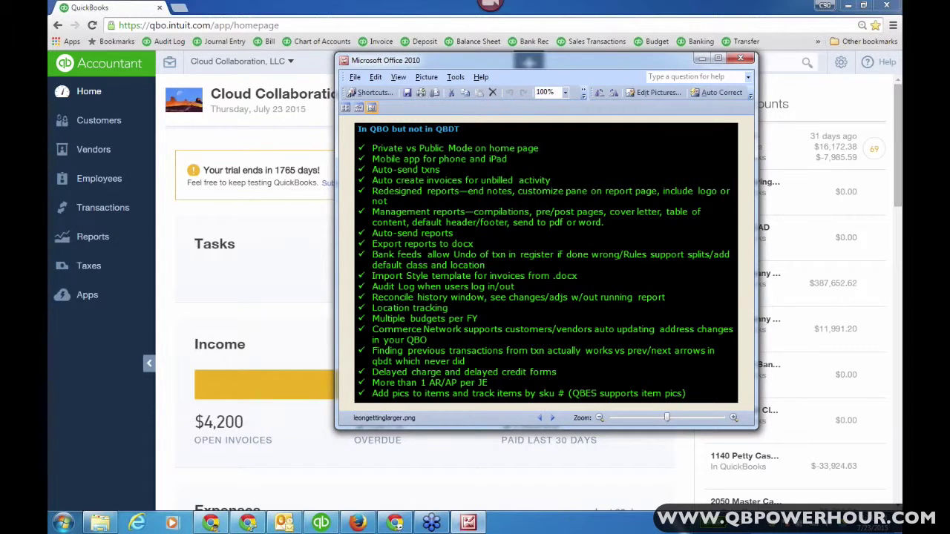
{"action": "left_click", "coordinate": [701, 58]}
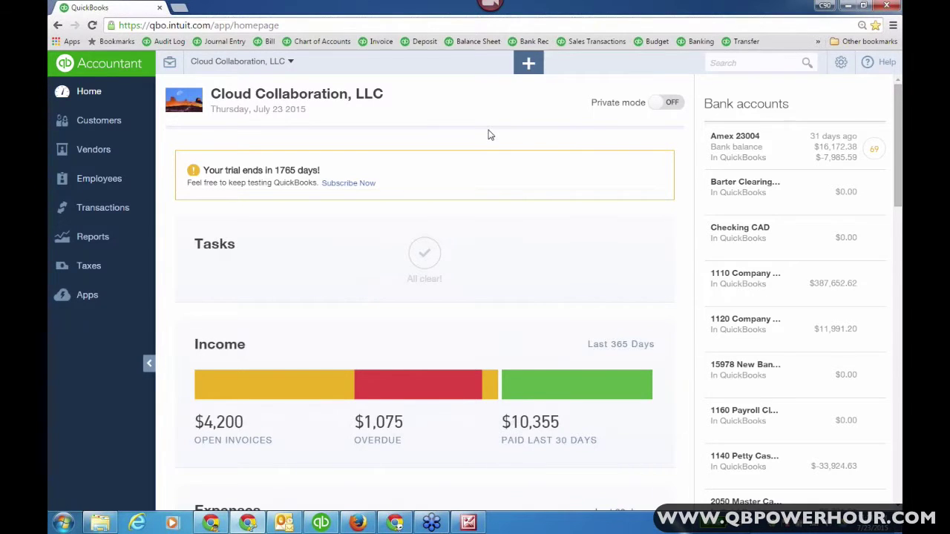
Highlight the remaining trial days on the home page, and switch Private mode on and back off.
{"action": "left_click_drag", "start_coordinate": [275, 170], "coordinate": [321, 171]}
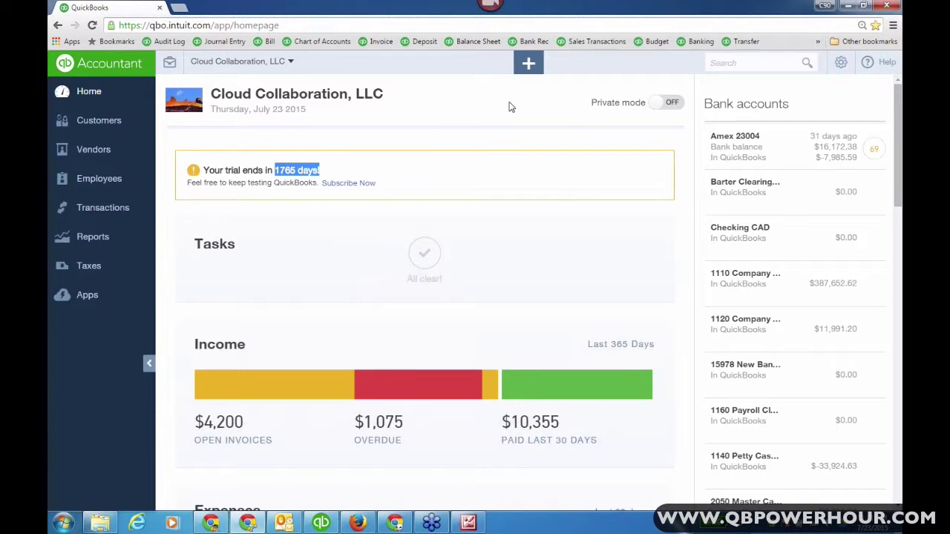
{"action": "left_click", "coordinate": [660, 104]}
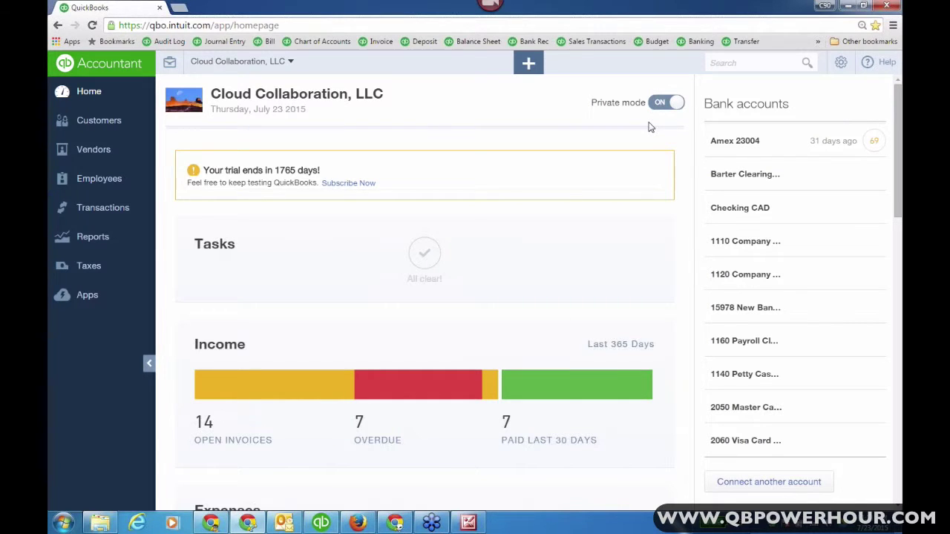
{"action": "left_click", "coordinate": [666, 102]}
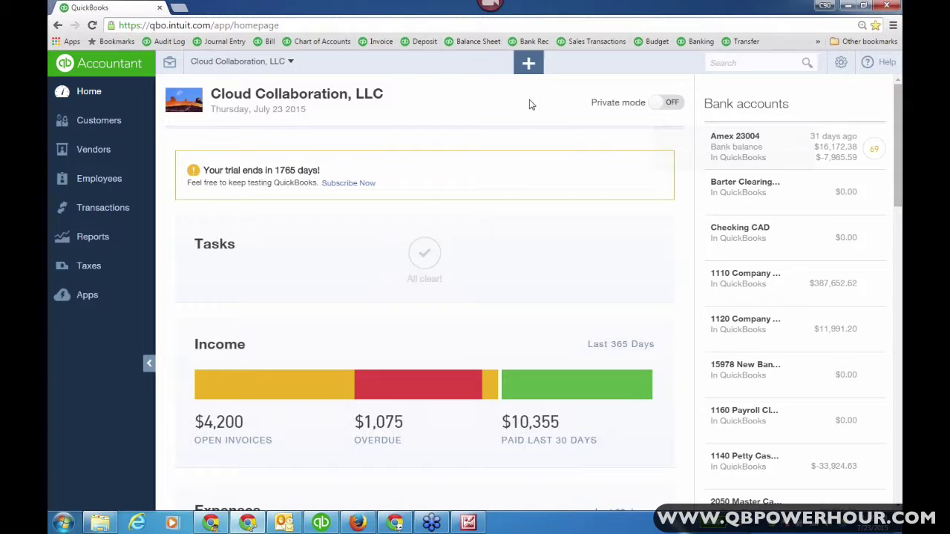
Open the scheduled recurring invoice template "midwest invoice daily auto" for editing from the Recurring Transactions list.
{"action": "left_click", "coordinate": [839, 70]}
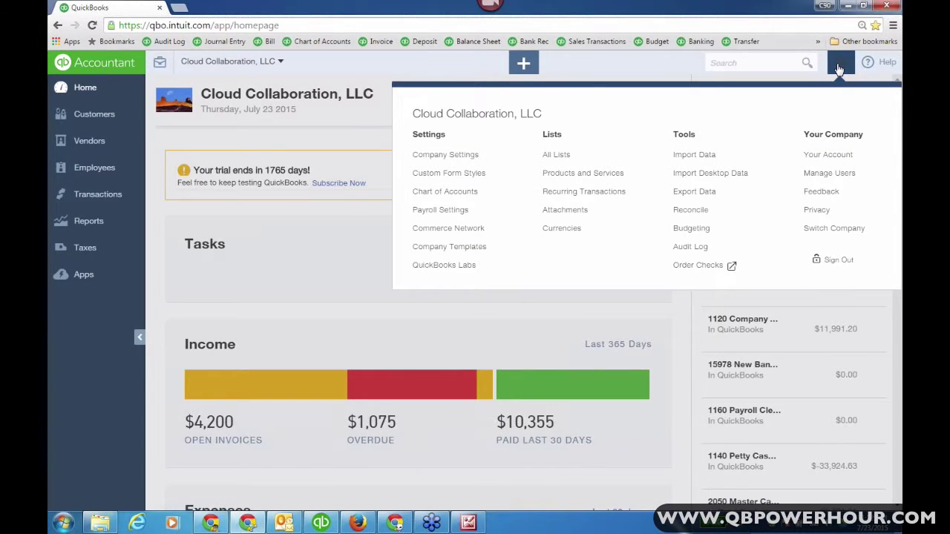
{"action": "left_click", "coordinate": [590, 197]}
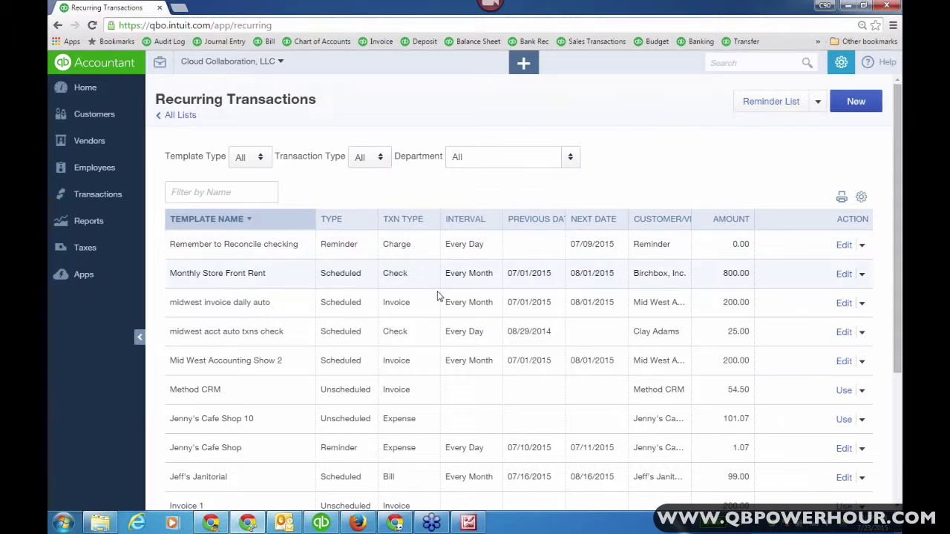
{"action": "left_click", "coordinate": [843, 304]}
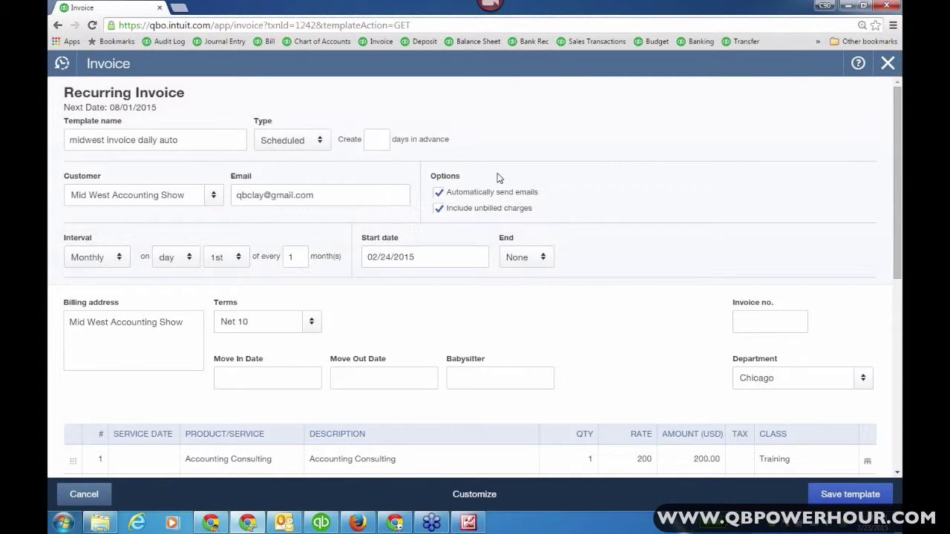
Toggle the template's "Include unbilled charges" option off and on again, review the template and leave it without saving.
{"action": "left_click", "coordinate": [438, 208]}
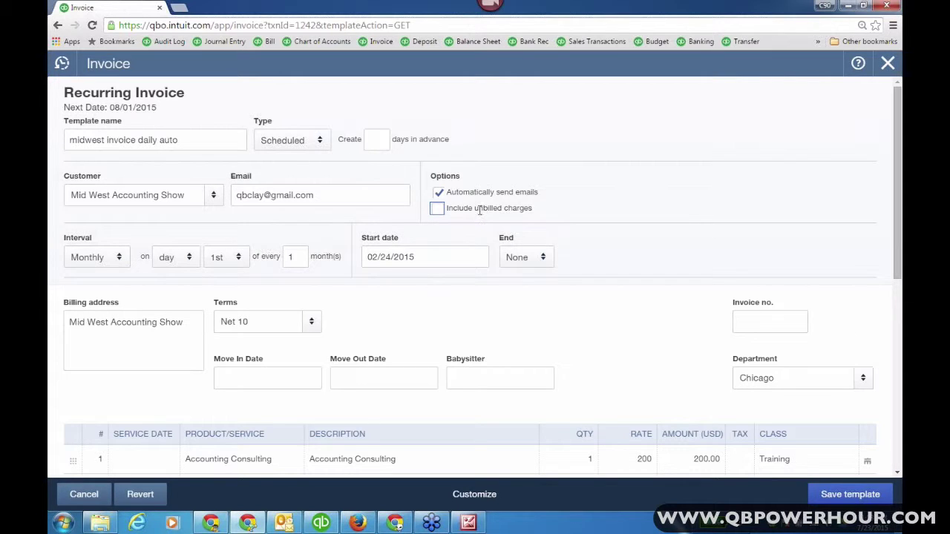
{"action": "left_click", "coordinate": [454, 214]}
{"action": "scroll", "coordinate": [620, 297], "scroll_direction": "down", "scroll_amount": 2}
{"action": "scroll", "coordinate": [619, 307], "scroll_direction": "up", "scroll_amount": 2}
{"action": "left_click", "coordinate": [83, 495]}
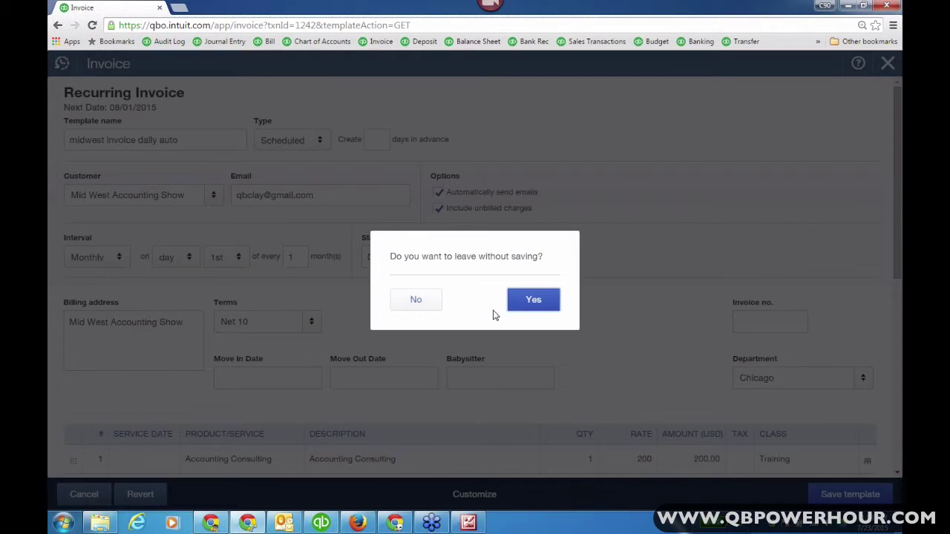
{"action": "left_click", "coordinate": [520, 303]}
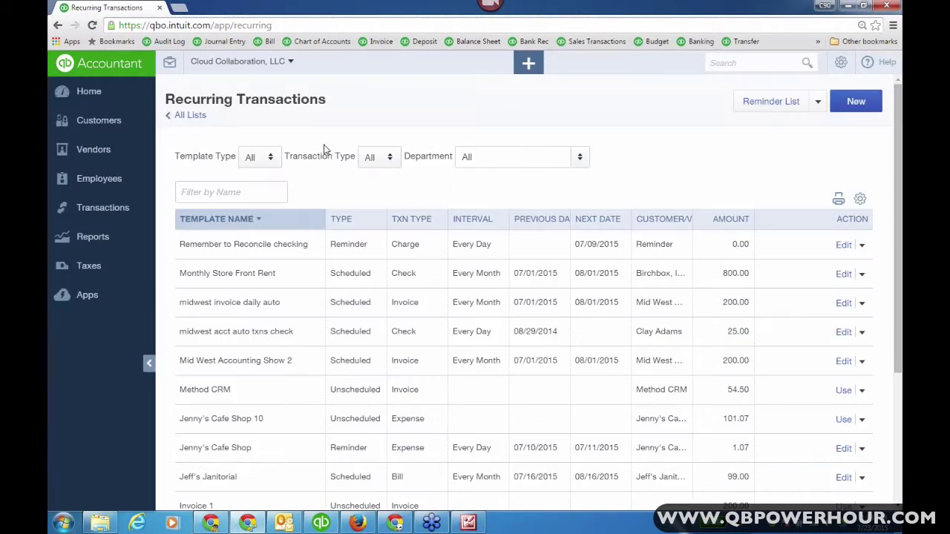
Run the Recent Automatic Transactions report from the Accountant Reports.
{"action": "left_click", "coordinate": [102, 236]}
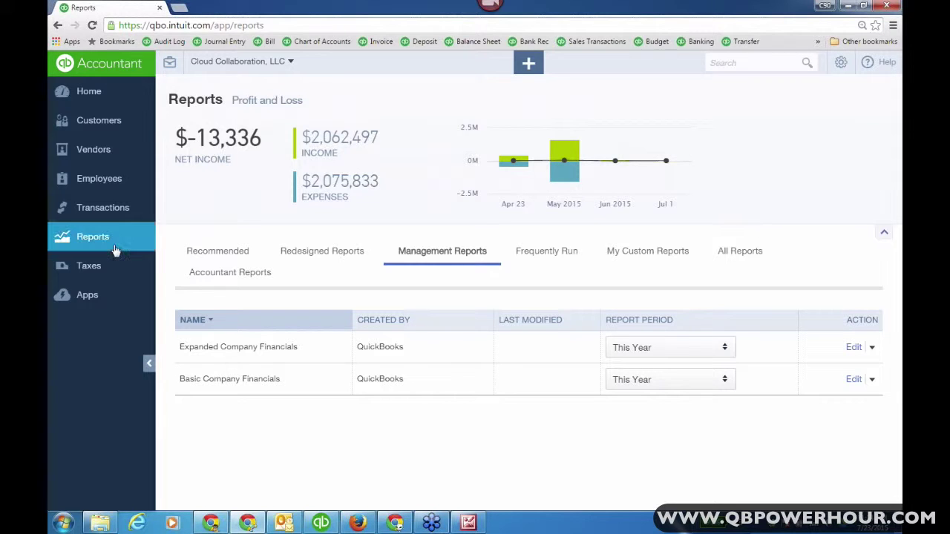
{"action": "left_click", "coordinate": [245, 274]}
{"action": "scroll", "coordinate": [692, 336], "scroll_direction": "down", "scroll_amount": 5}
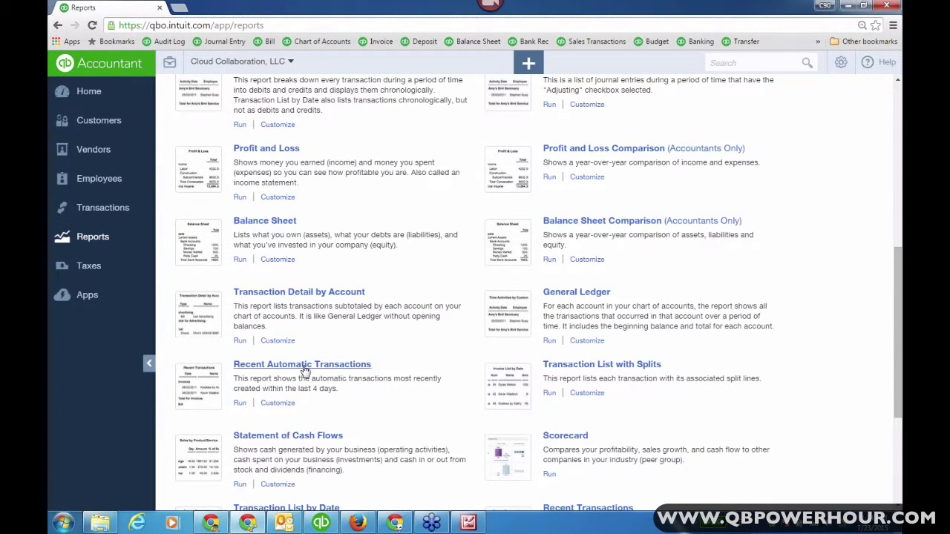
{"action": "left_click", "coordinate": [303, 365]}
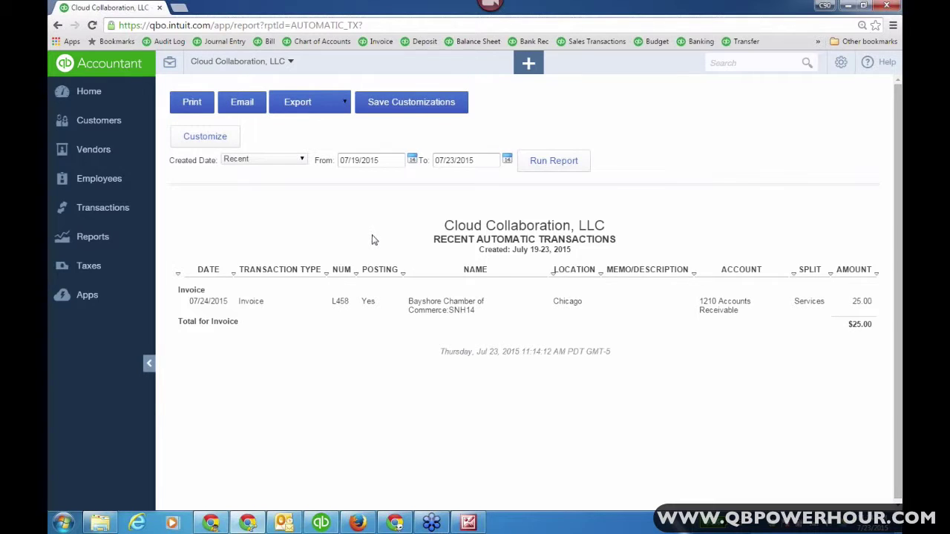
Save the report's customizations as "Recent Automatic Transactions-Weekly" in the Financials group.
{"action": "left_click", "coordinate": [418, 104]}
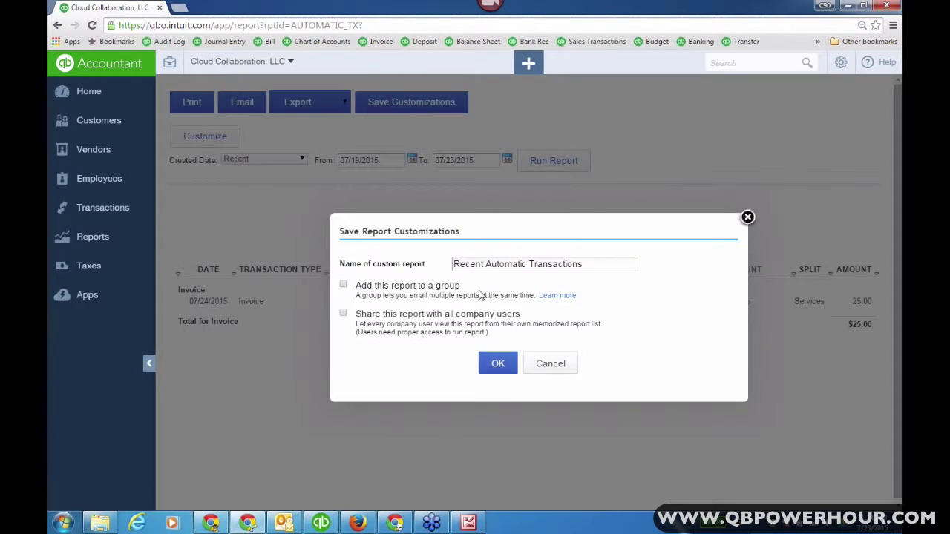
{"action": "left_click", "coordinate": [603, 268]}
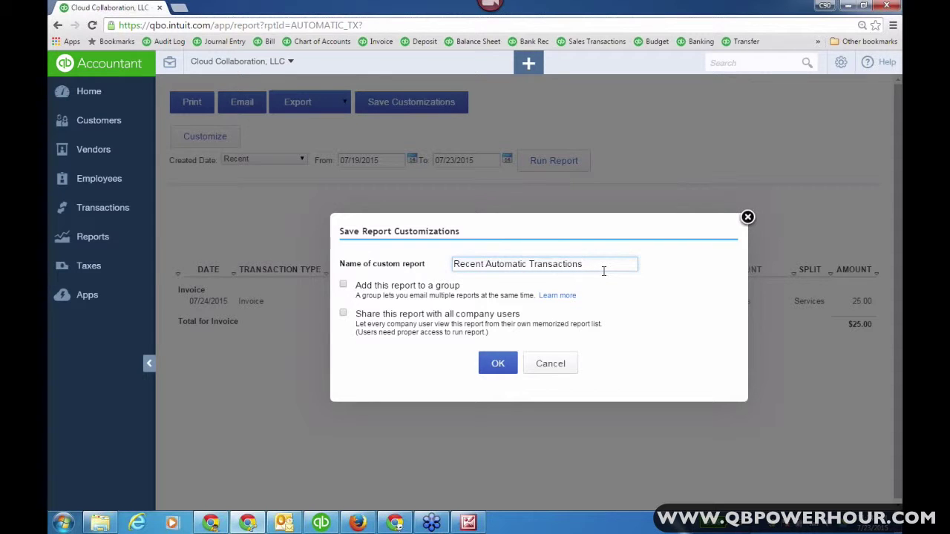
{"action": "type", "text": "-Weekly"}
{"action": "left_click", "coordinate": [343, 285]}
{"action": "left_click", "coordinate": [623, 291]}
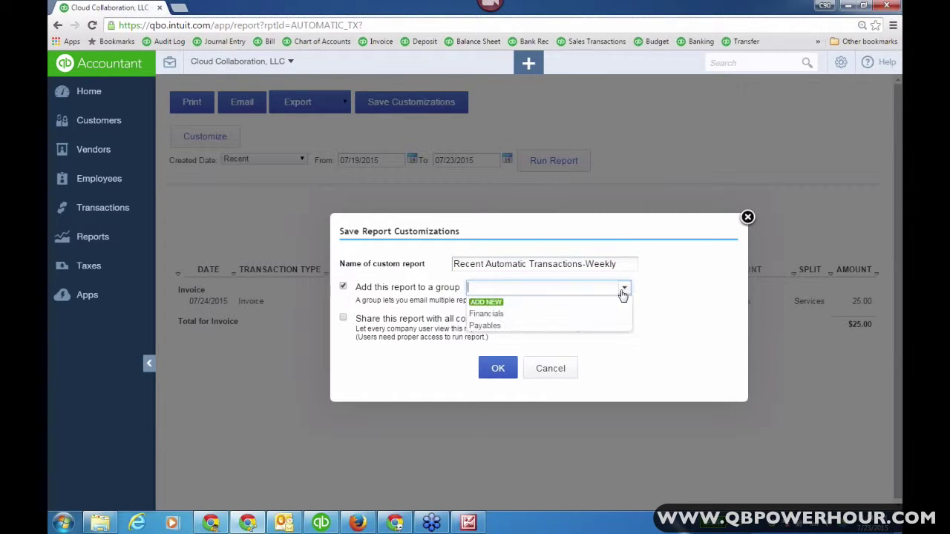
{"action": "left_click", "coordinate": [494, 315]}
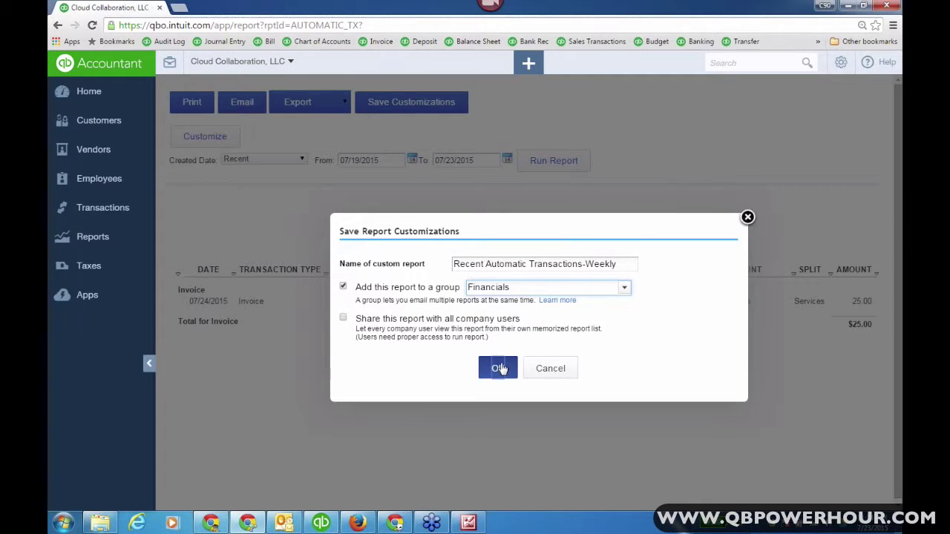
{"action": "left_click", "coordinate": [498, 368]}
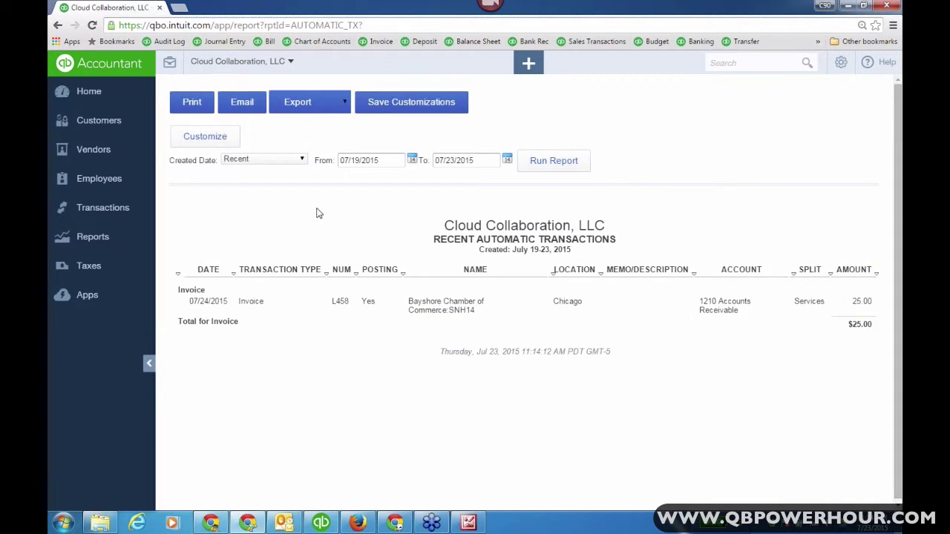
Open the Financials report group's settings from My Custom Reports and enable its email schedule.
{"action": "left_click", "coordinate": [93, 236]}
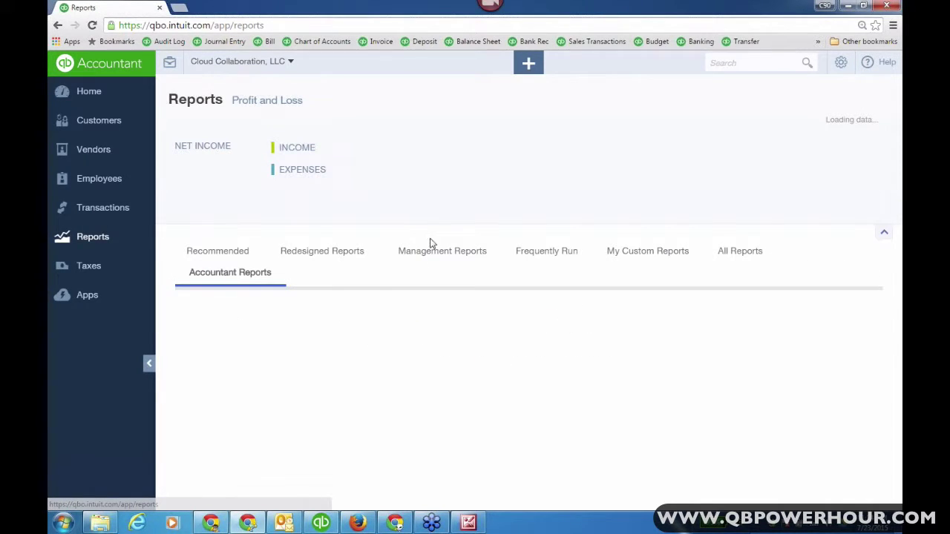
{"action": "left_click", "coordinate": [636, 254]}
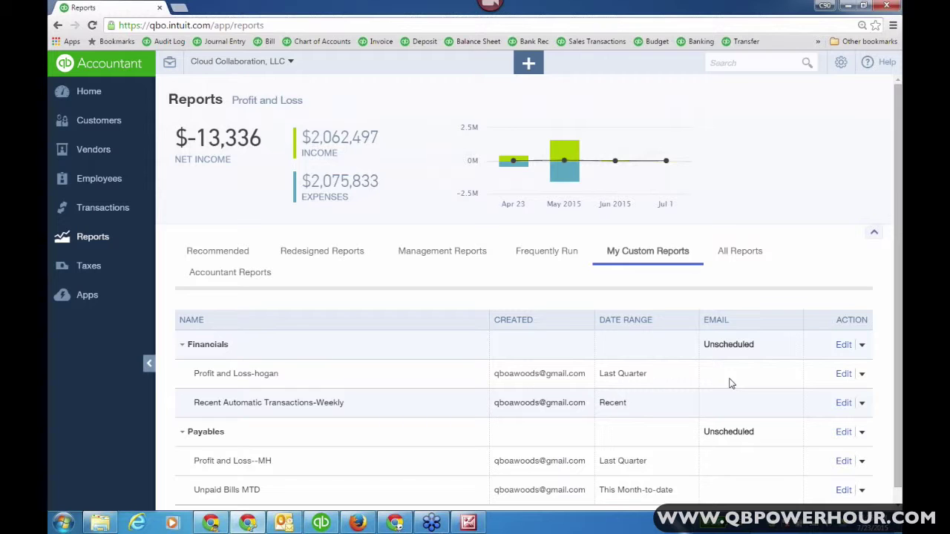
{"action": "left_click", "coordinate": [844, 345]}
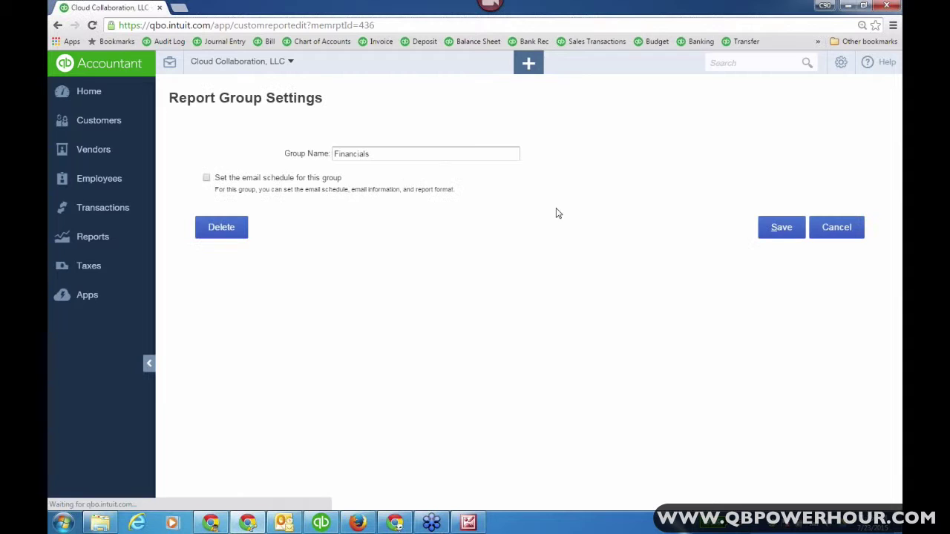
{"action": "left_click", "coordinate": [207, 179]}
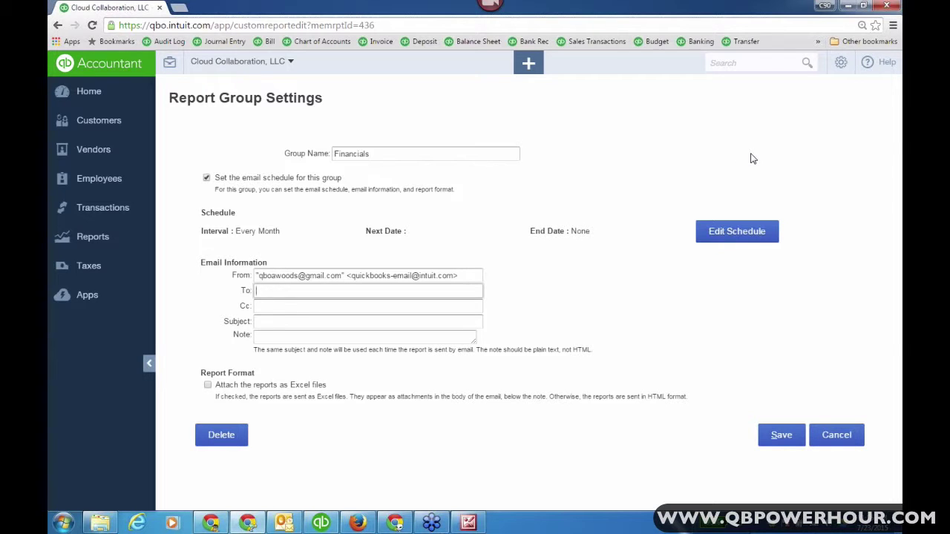
In the advanced company settings, edit the Automation section and enable "Automatically invoice unbilled activity".
{"action": "left_click", "coordinate": [841, 65]}
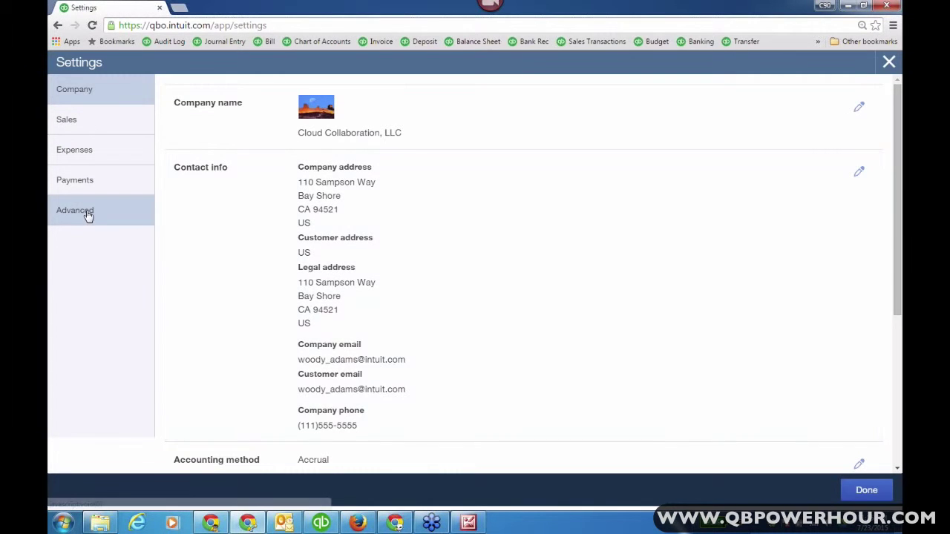
{"action": "left_click", "coordinate": [88, 214]}
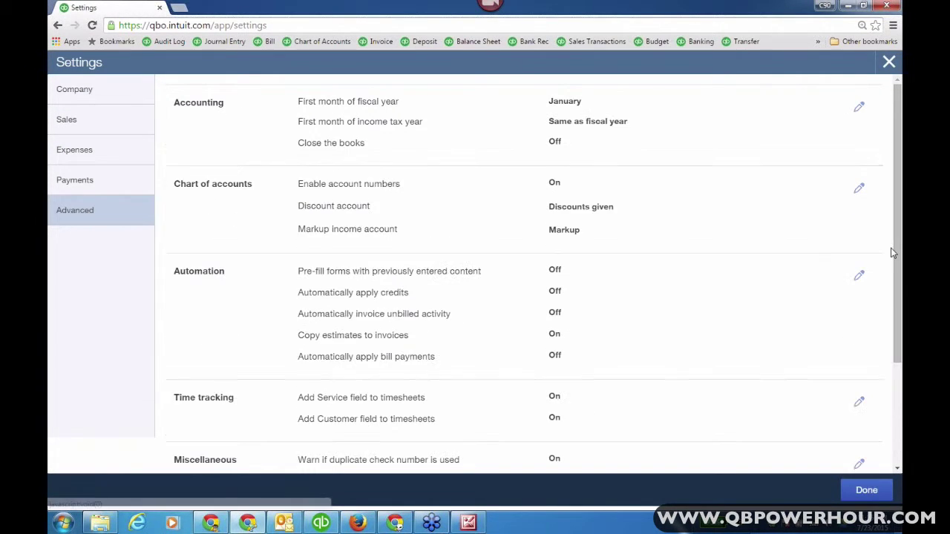
{"action": "scroll", "coordinate": [251, 220], "scroll_direction": "down", "scroll_amount": 1}
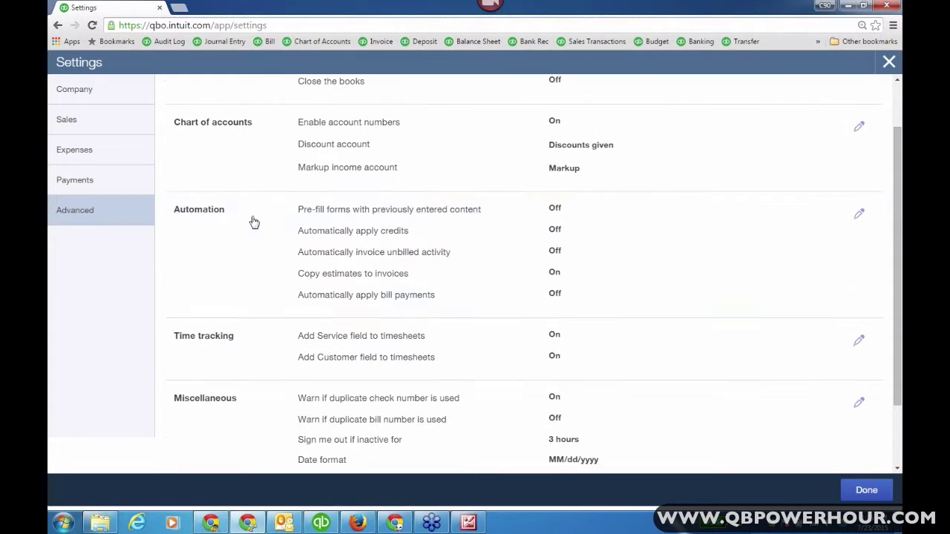
{"action": "left_click", "coordinate": [853, 218]}
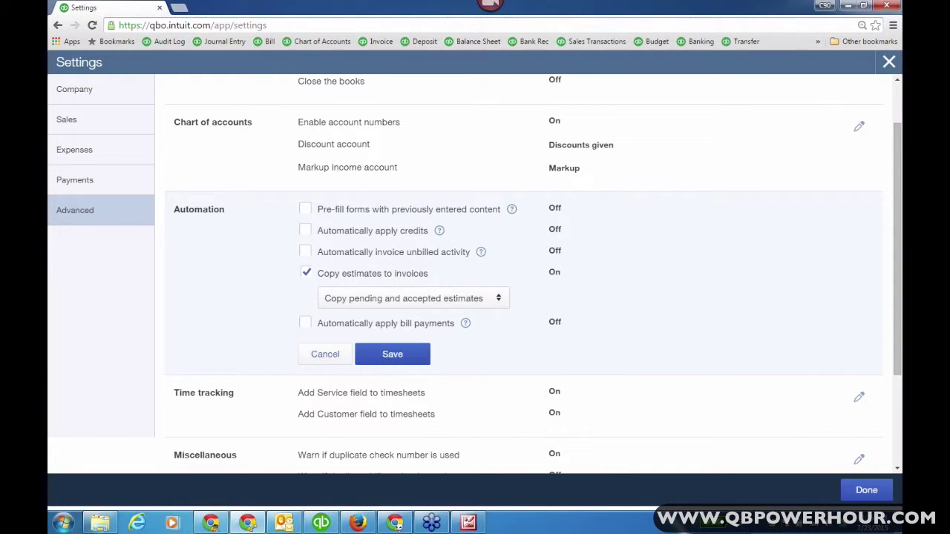
{"action": "left_click", "coordinate": [305, 253]}
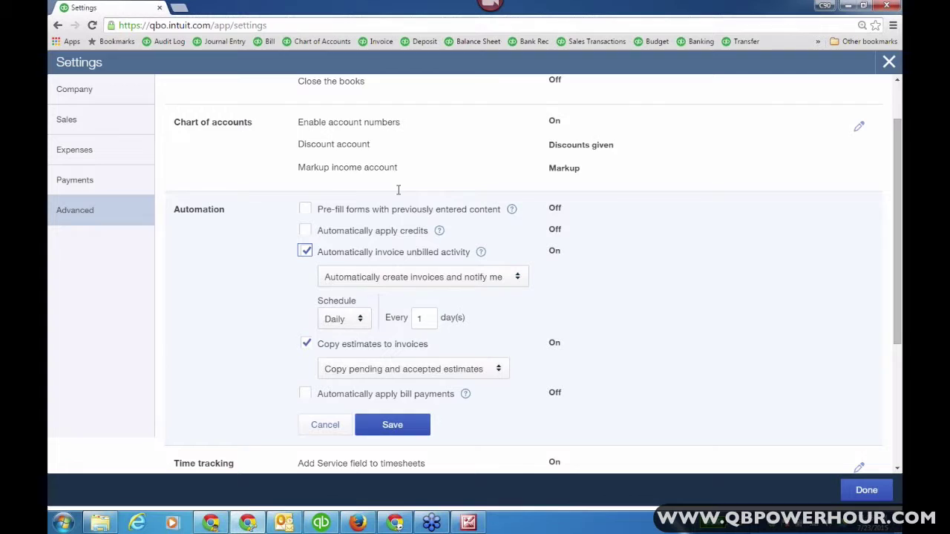
Duplicate the QuickBooks page in a second browser tab and open a new delayed charge form there.
{"action": "right_click", "coordinate": [138, 10]}
{"action": "left_click", "coordinate": [261, 52]}
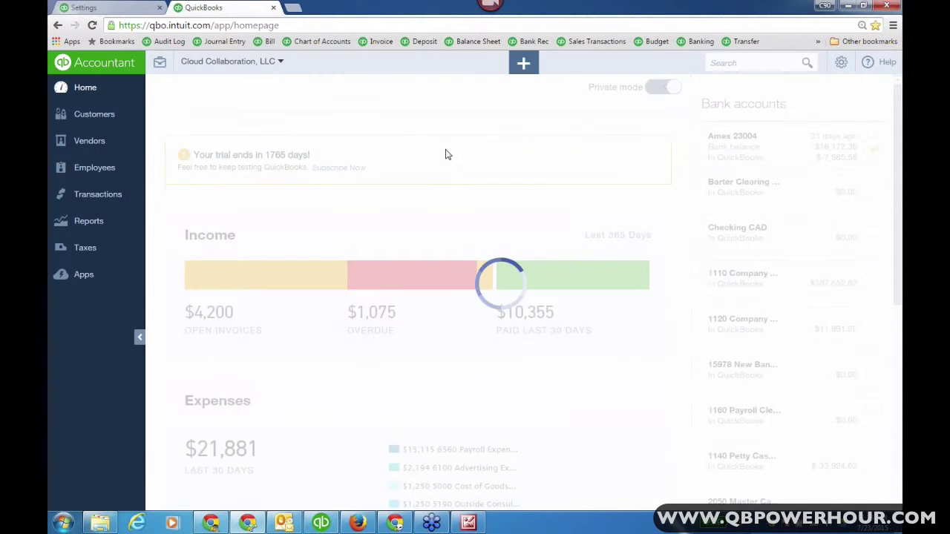
{"action": "left_click", "coordinate": [523, 62]}
{"action": "left_click", "coordinate": [364, 283]}
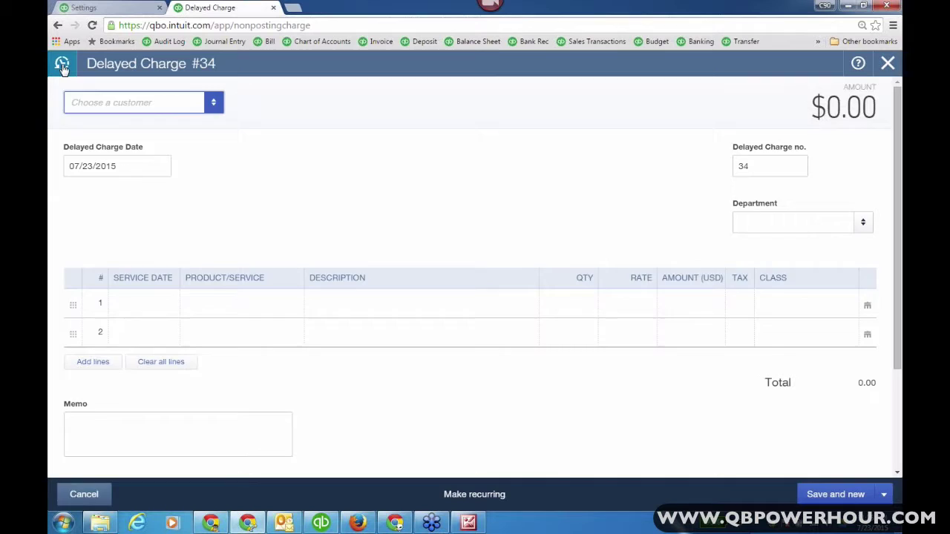
Open the first charge in the recent delayed charges list to review it, and show the recent list again.
{"action": "left_click", "coordinate": [62, 65]}
{"action": "left_click", "coordinate": [216, 148]}
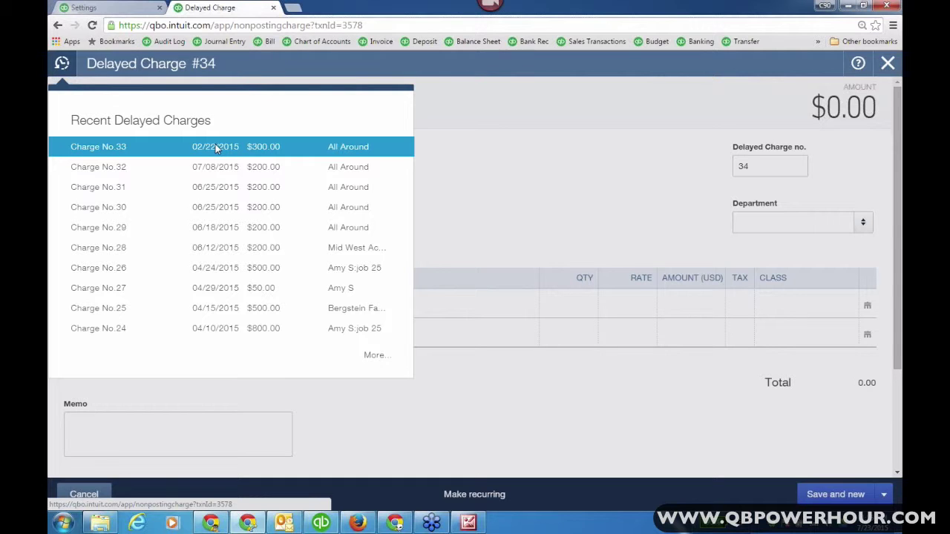
{"action": "left_click", "coordinate": [215, 146]}
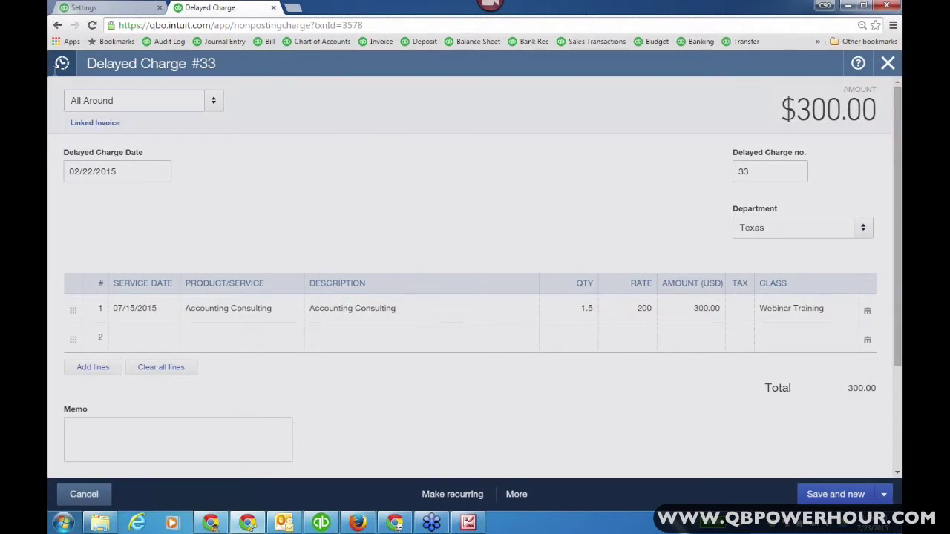
{"action": "left_click", "coordinate": [59, 67]}
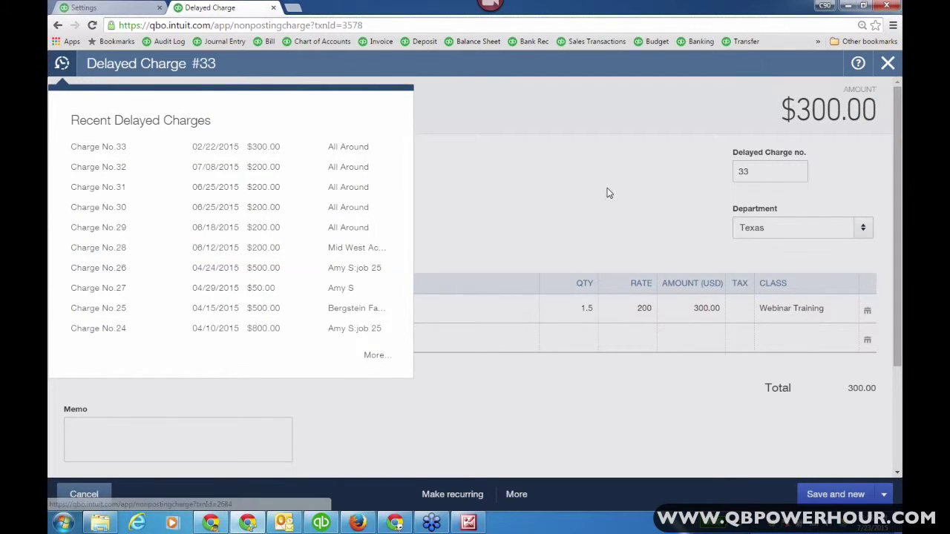
Close the open delayed charge without changing it and return to the browser tab with the company settings.
{"action": "left_click", "coordinate": [622, 209]}
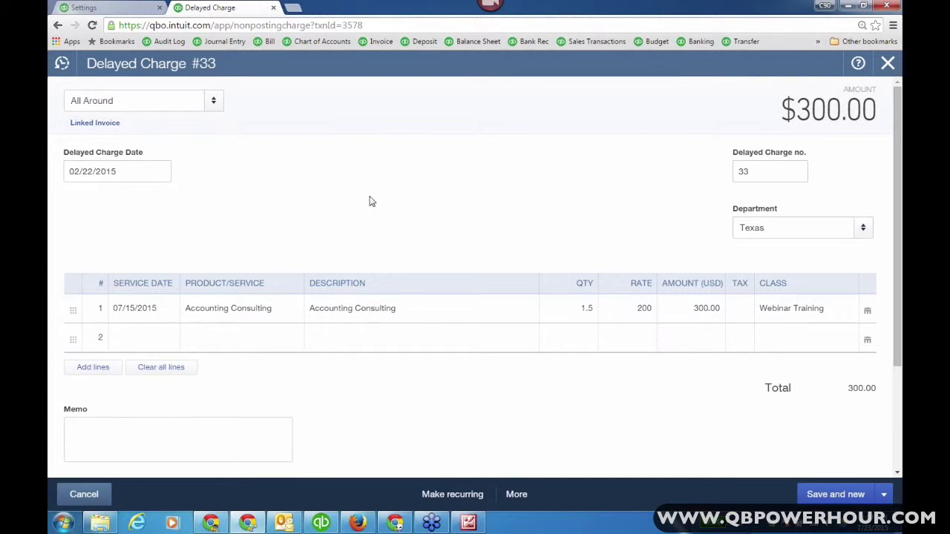
{"action": "left_click", "coordinate": [107, 495]}
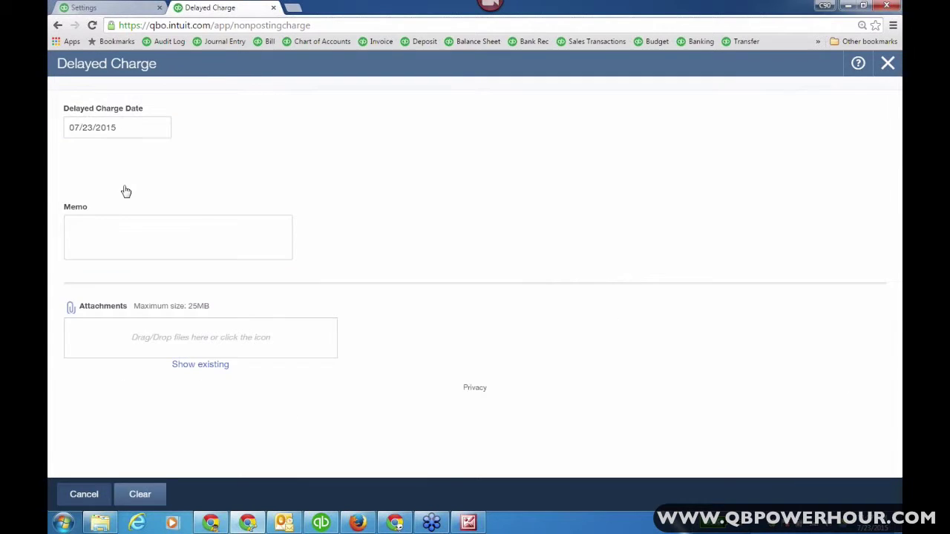
{"action": "left_click", "coordinate": [83, 8]}
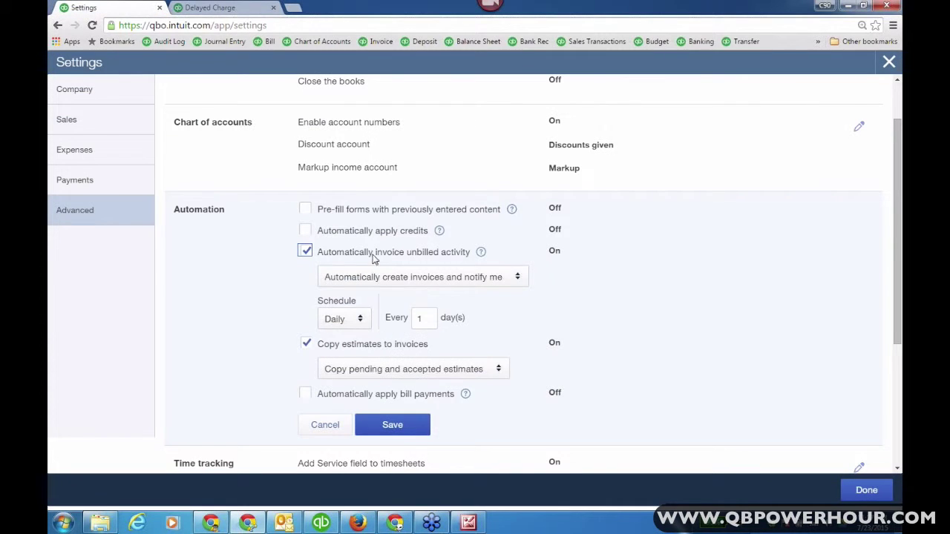
Set the automatic invoicing schedule to Weekly, and turn off "Automatically invoice unbilled activity" before leaving the company settings.
{"action": "left_click", "coordinate": [359, 326]}
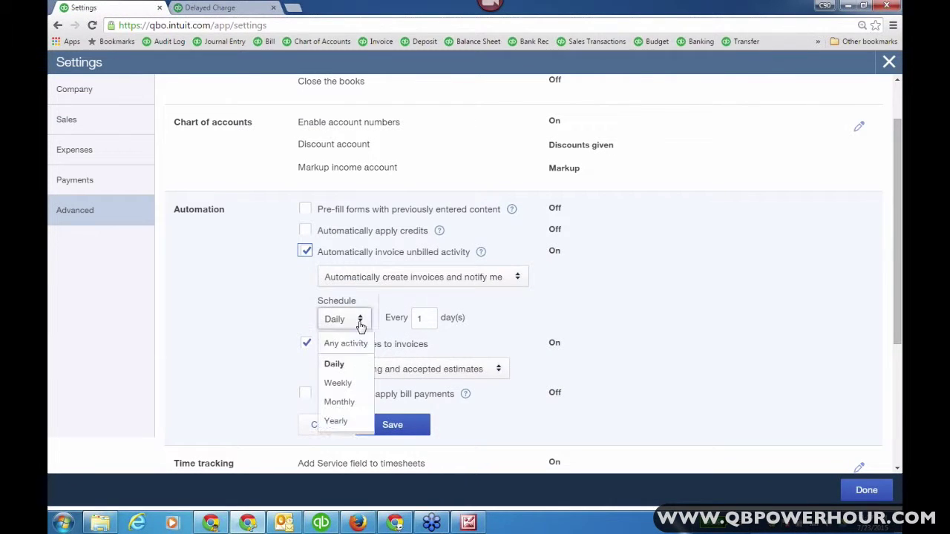
{"action": "left_click", "coordinate": [349, 385]}
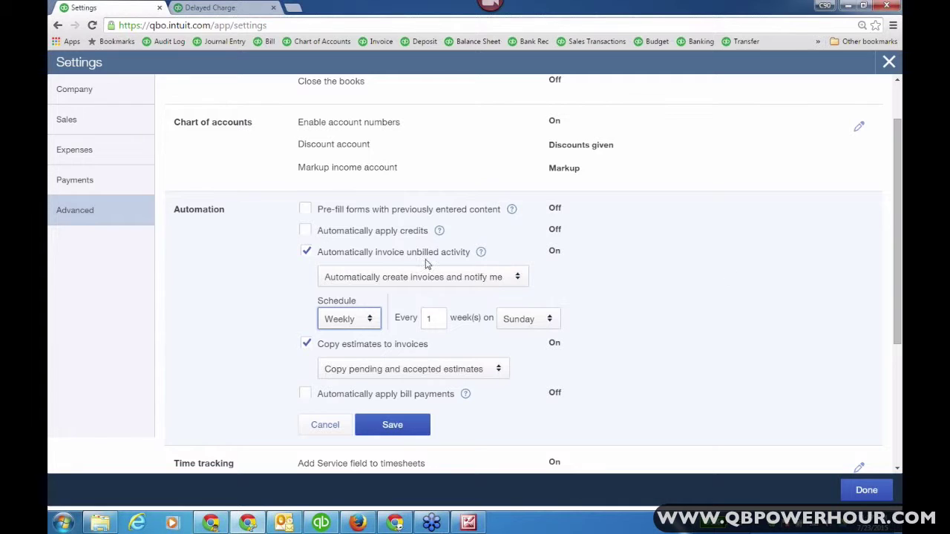
{"action": "left_click", "coordinate": [306, 253]}
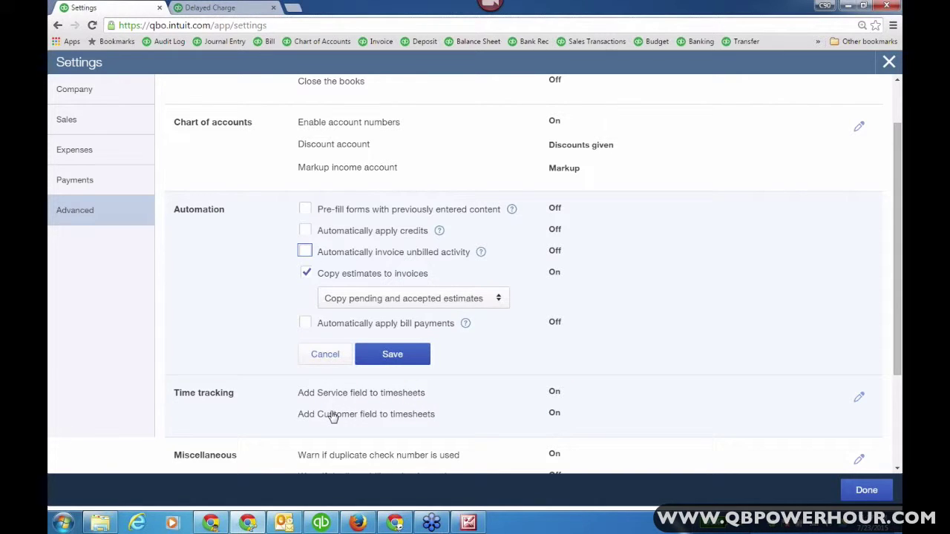
{"action": "left_click", "coordinate": [865, 489]}
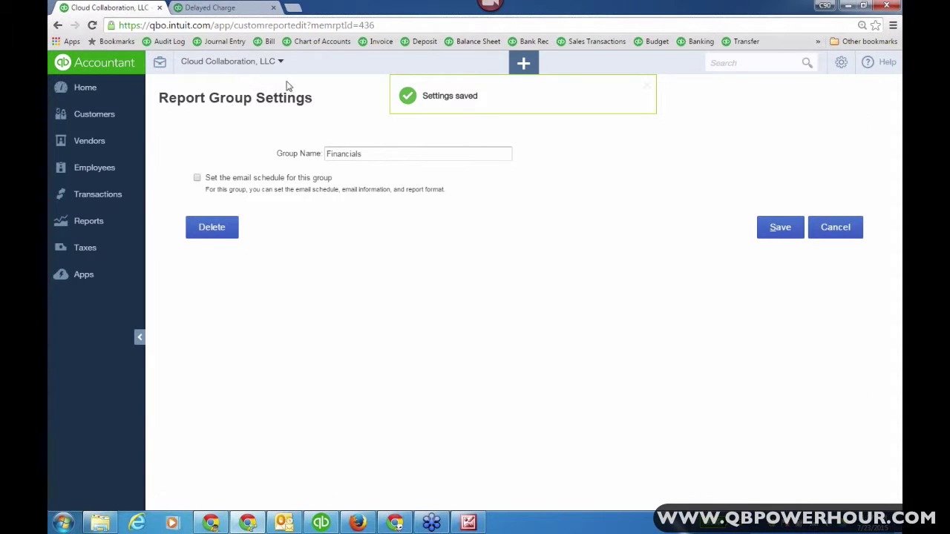
On the Banking page, show only the recognized Amex 23004 transactions and accept all of them as a batch.
{"action": "mouse_move", "coordinate": [116, 197]}
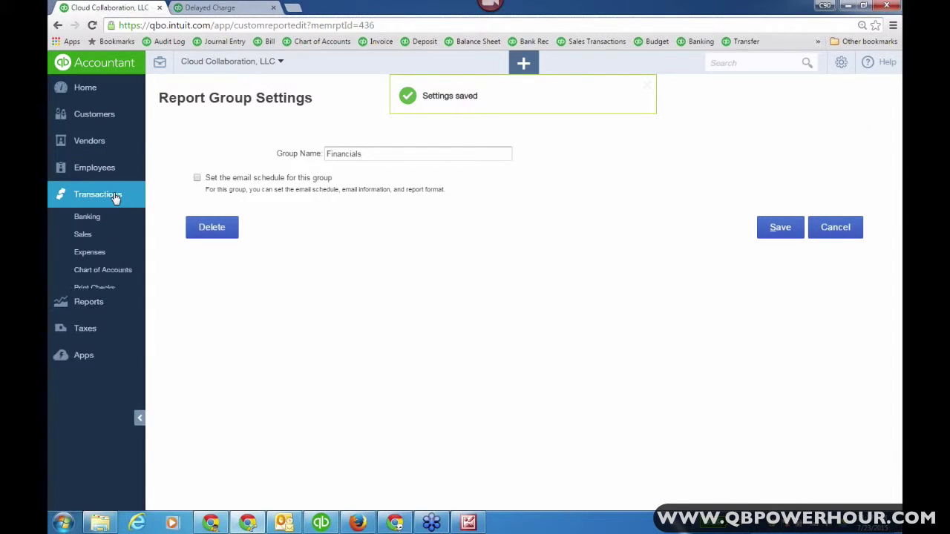
{"action": "left_click", "coordinate": [88, 217]}
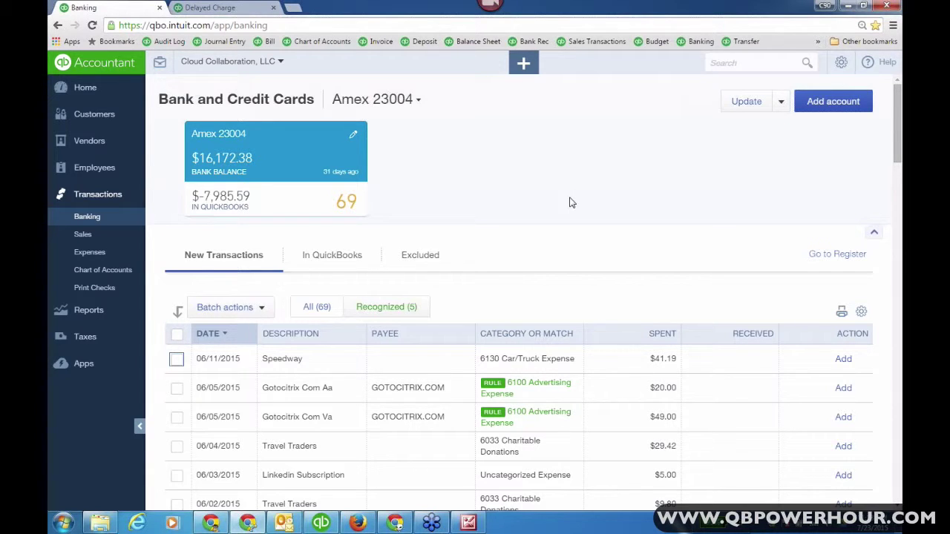
{"action": "left_click", "coordinate": [373, 332]}
{"action": "left_click", "coordinate": [177, 334]}
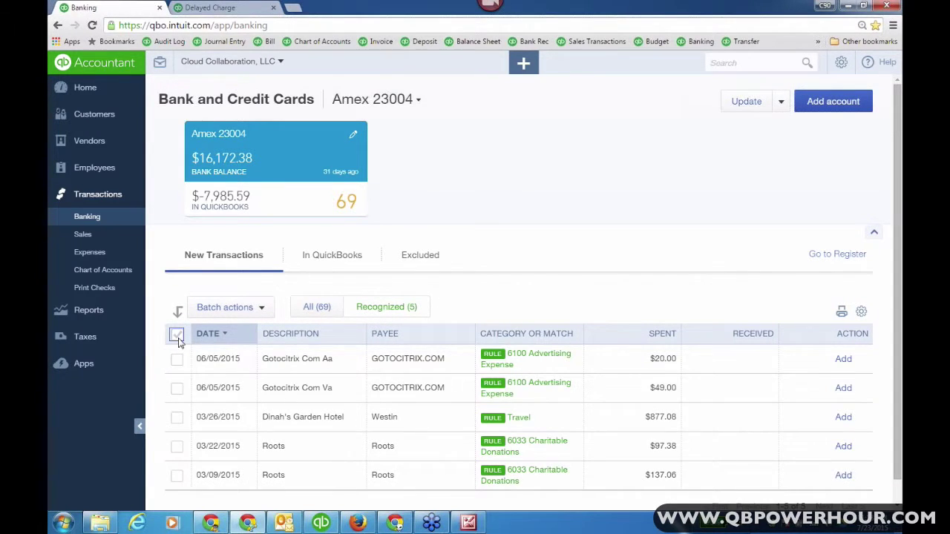
{"action": "left_click", "coordinate": [256, 310]}
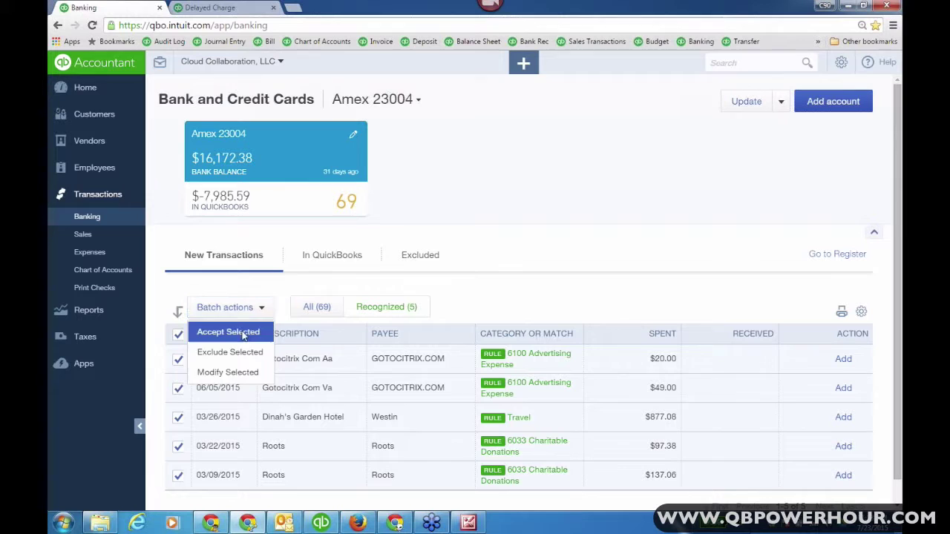
{"action": "left_click", "coordinate": [245, 333]}
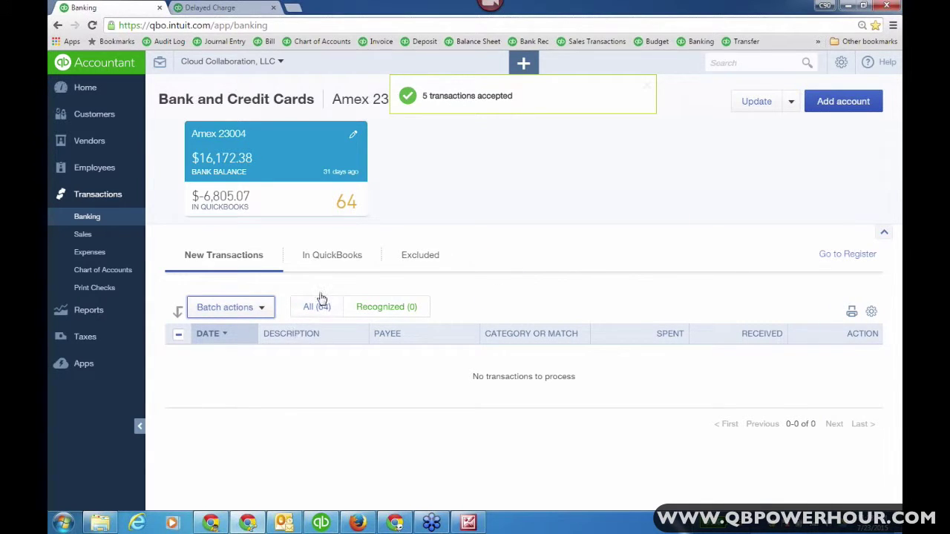
Batch-undo the first five Amex 23004 transactions already in QuickBooks, Westin through Marriott, and show the recognized new transactions.
{"action": "left_click", "coordinate": [332, 264]}
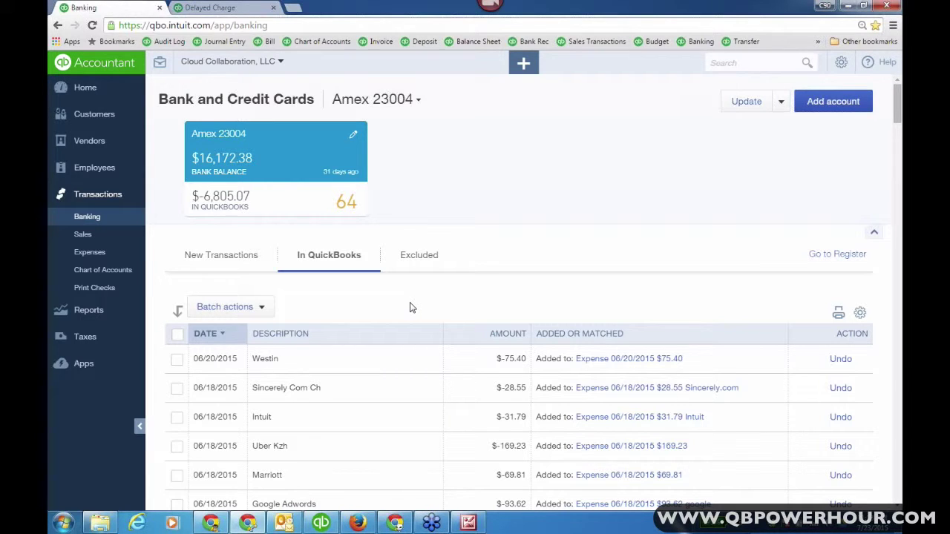
{"action": "scroll", "coordinate": [411, 307], "scroll_direction": "down", "scroll_amount": 1}
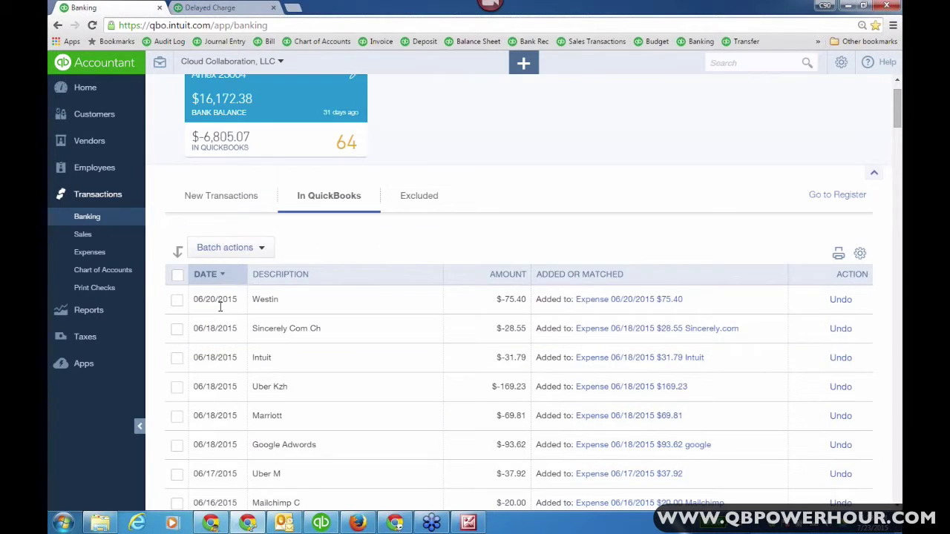
{"action": "left_click", "coordinate": [177, 300]}
{"action": "left_click", "coordinate": [176, 329]}
{"action": "left_click", "coordinate": [176, 358]}
{"action": "left_click", "coordinate": [177, 387]}
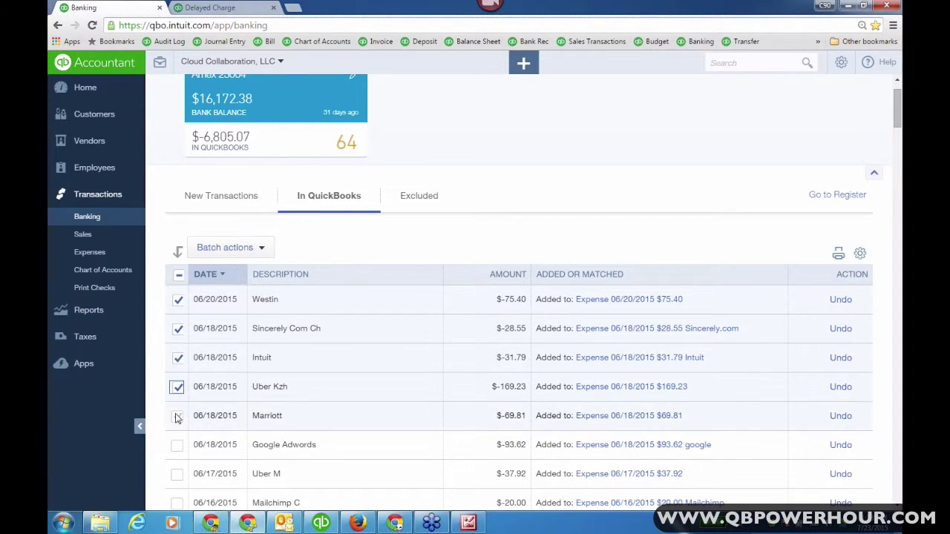
{"action": "left_click", "coordinate": [177, 416]}
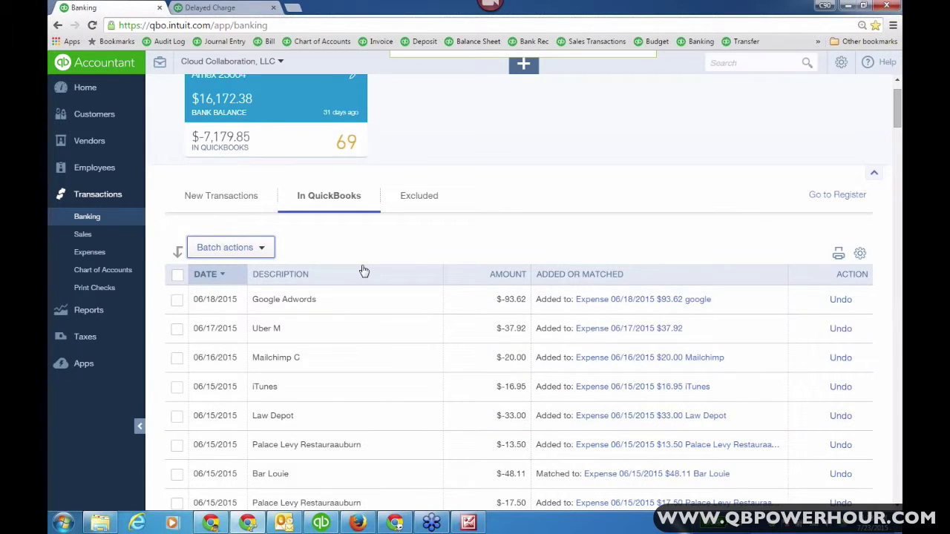
{"action": "left_click", "coordinate": [235, 199]}
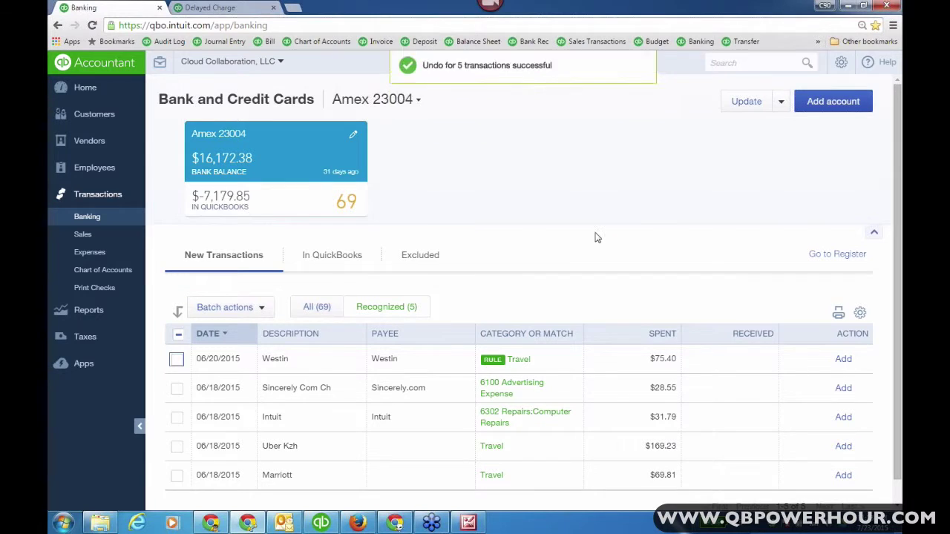
{"action": "left_click", "coordinate": [393, 307]}
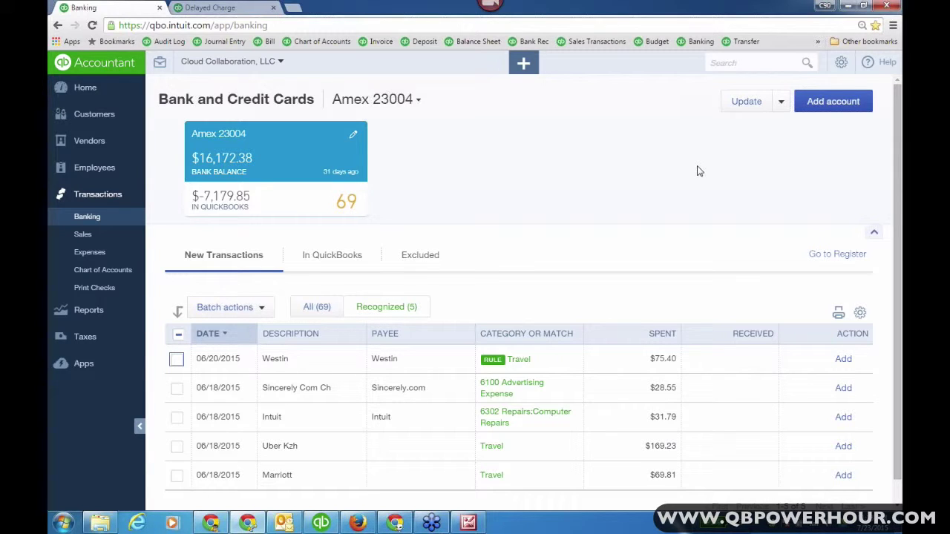
Go to the bank rules list and open the Biggby rule to review its conditions and assignments.
{"action": "left_click", "coordinate": [780, 104]}
{"action": "left_click", "coordinate": [767, 152]}
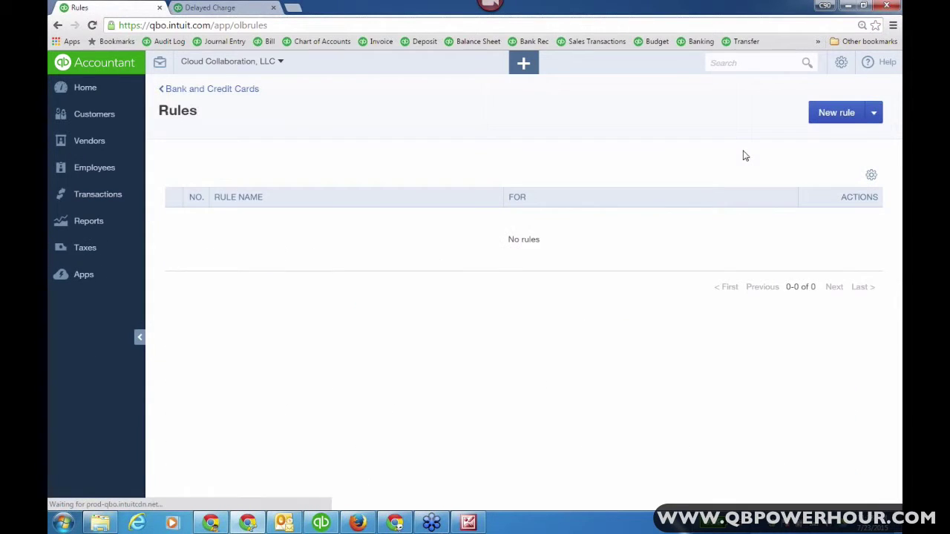
{"action": "left_click", "coordinate": [359, 132]}
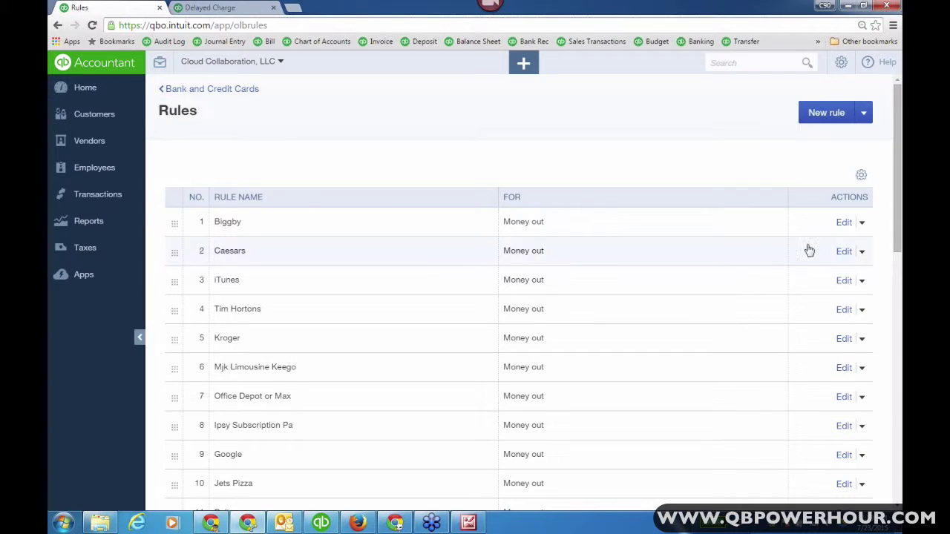
{"action": "left_click", "coordinate": [849, 224]}
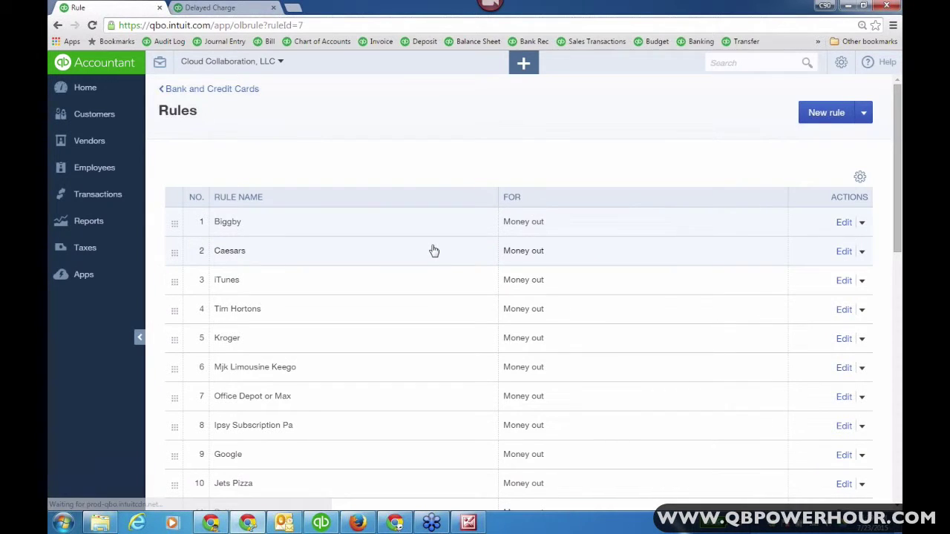
{"action": "scroll", "coordinate": [449, 236], "scroll_direction": "down", "scroll_amount": 2}
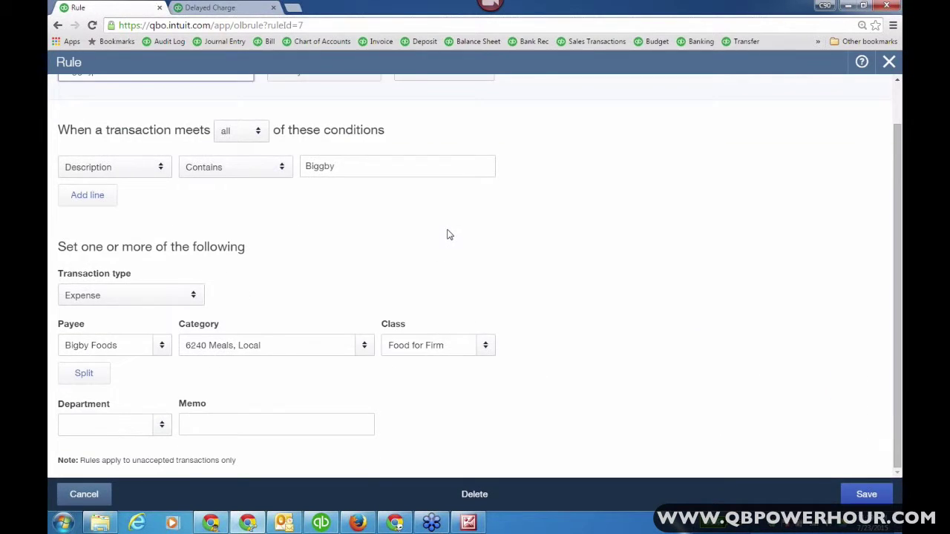
In the Biggby rule, set the transaction type to Check and split the category by percentage.
{"action": "left_click", "coordinate": [196, 303]}
{"action": "left_click", "coordinate": [77, 338]}
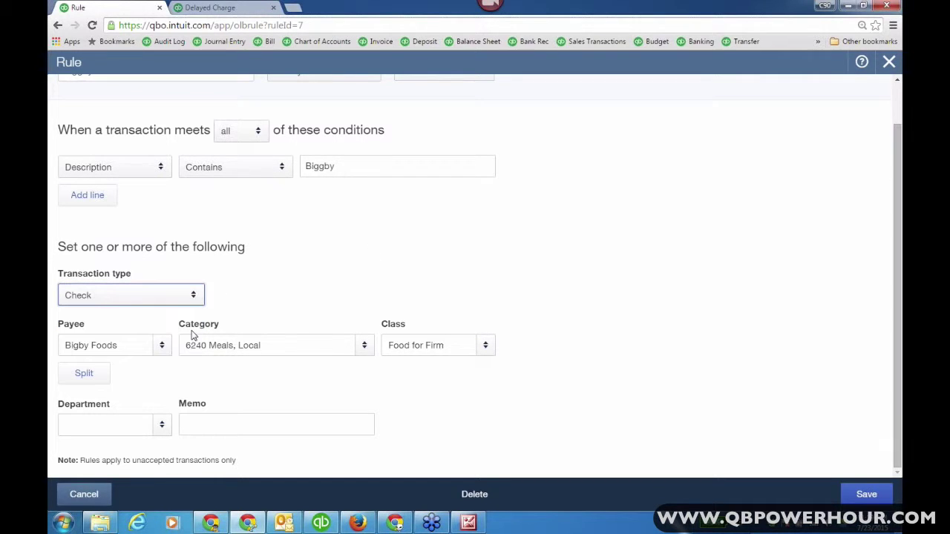
{"action": "left_click", "coordinate": [84, 377]}
{"action": "left_click", "coordinate": [143, 381]}
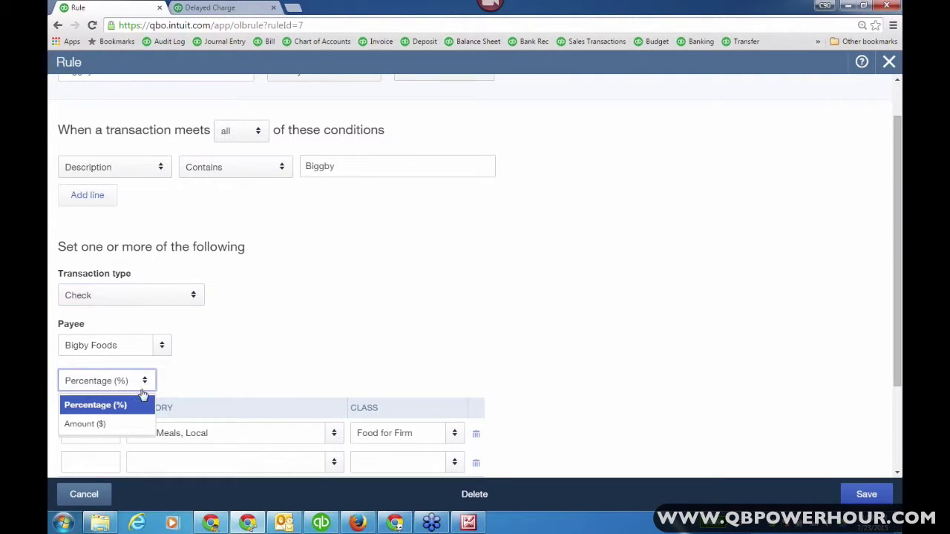
{"action": "left_click", "coordinate": [104, 407]}
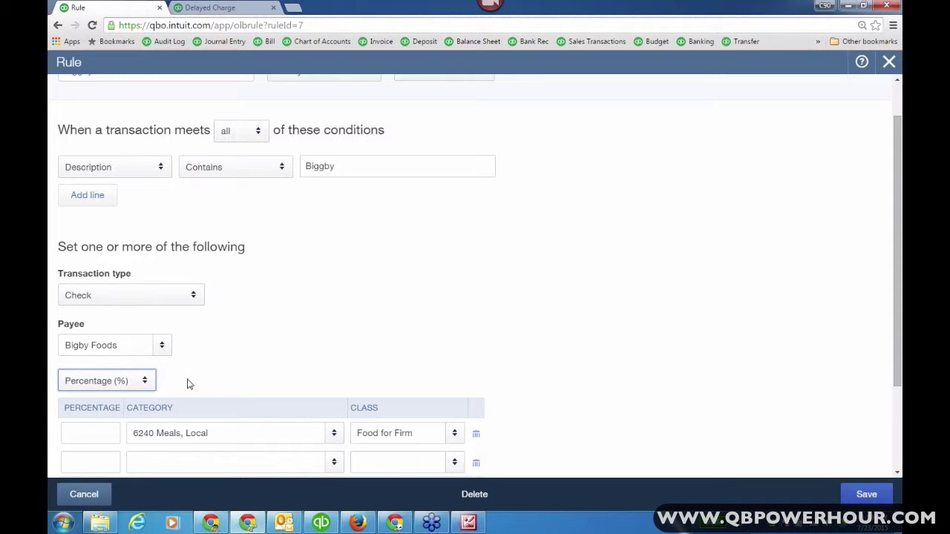
Enter 50% on each of the two split lines and leave the Biggby rule without saving.
{"action": "left_click", "coordinate": [112, 427]}
{"action": "type", "text": "50"}
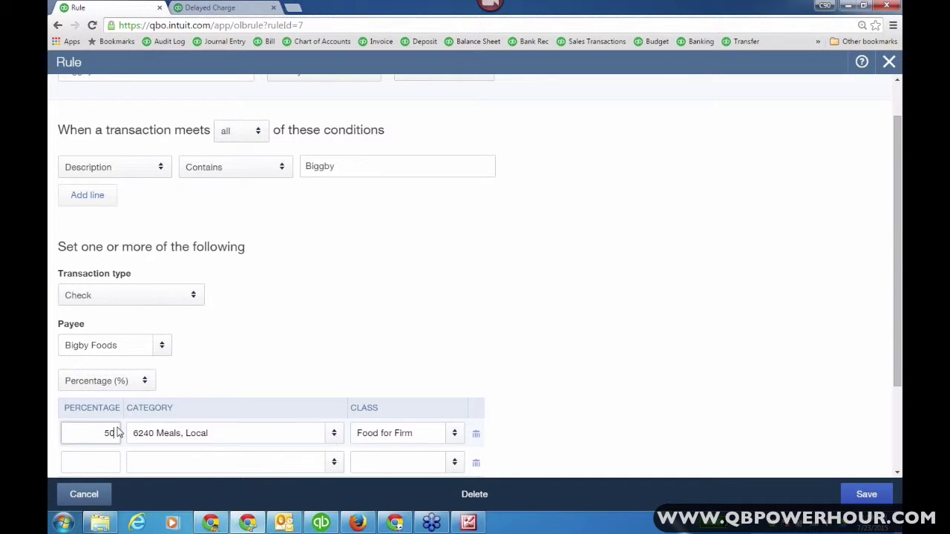
{"action": "scroll", "coordinate": [95, 371], "scroll_direction": "down", "scroll_amount": 1}
{"action": "left_click", "coordinate": [100, 343]}
{"action": "type", "text": "50"}
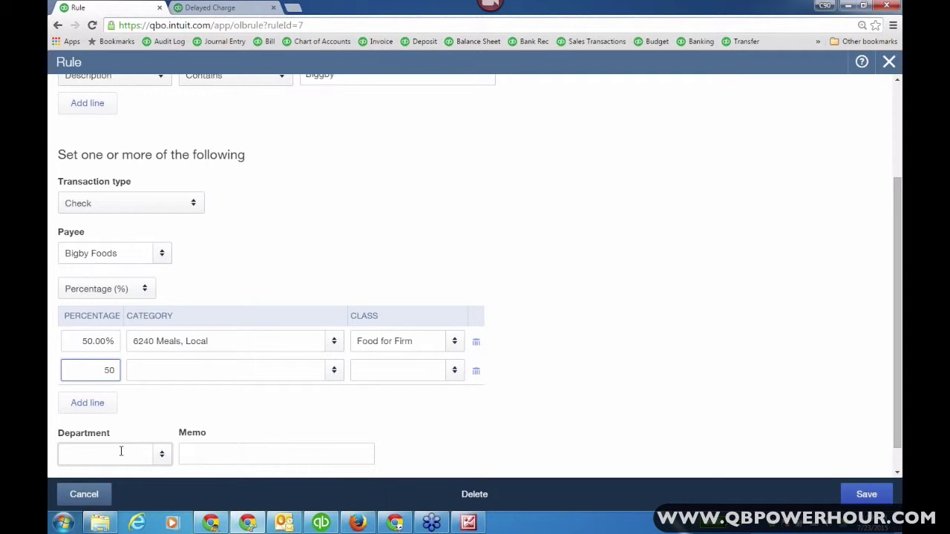
{"action": "left_click", "coordinate": [92, 501]}
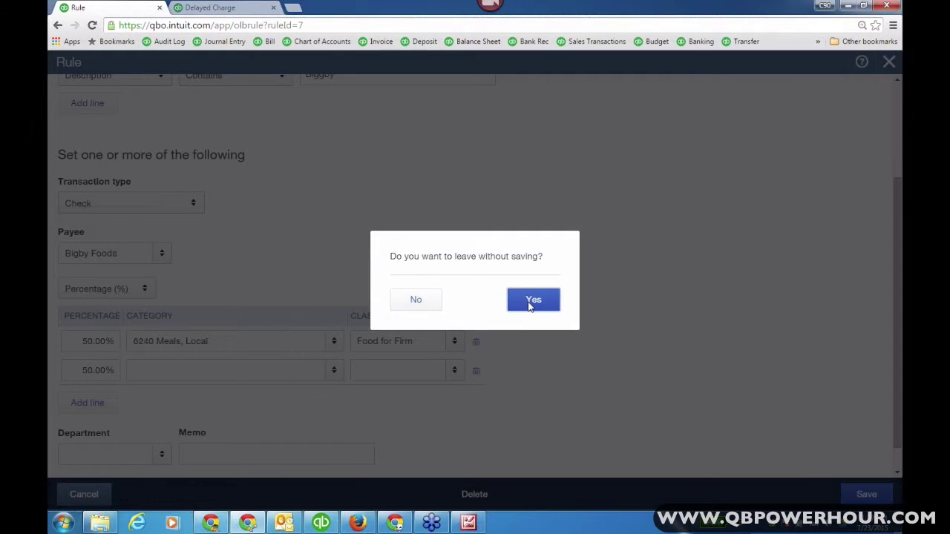
{"action": "left_click", "coordinate": [532, 301]}
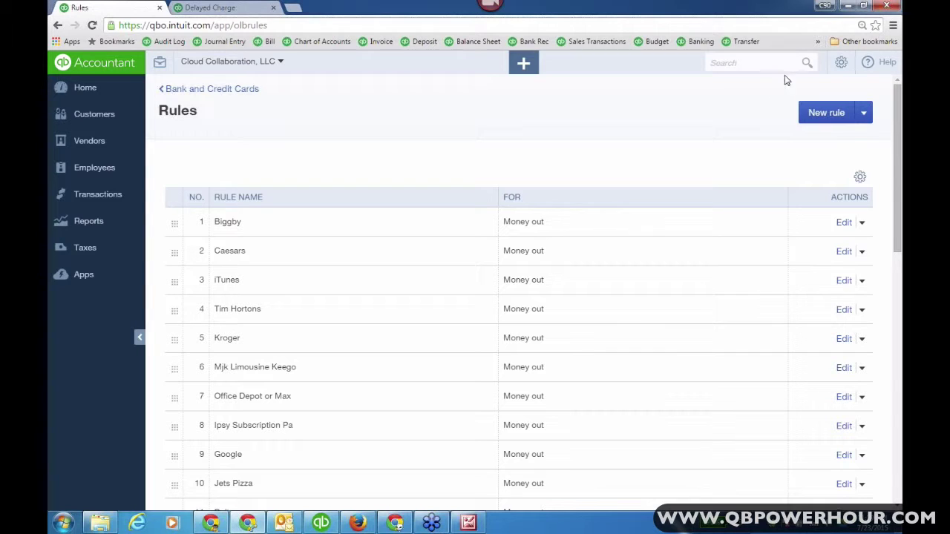
Open the company's overview of all lists and display the Departments list.
{"action": "left_click", "coordinate": [841, 69]}
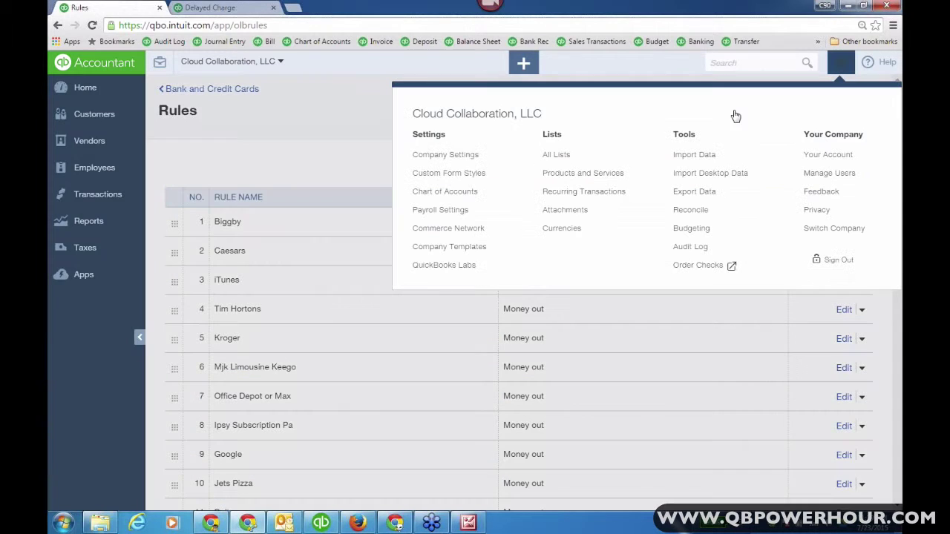
{"action": "left_click", "coordinate": [556, 162]}
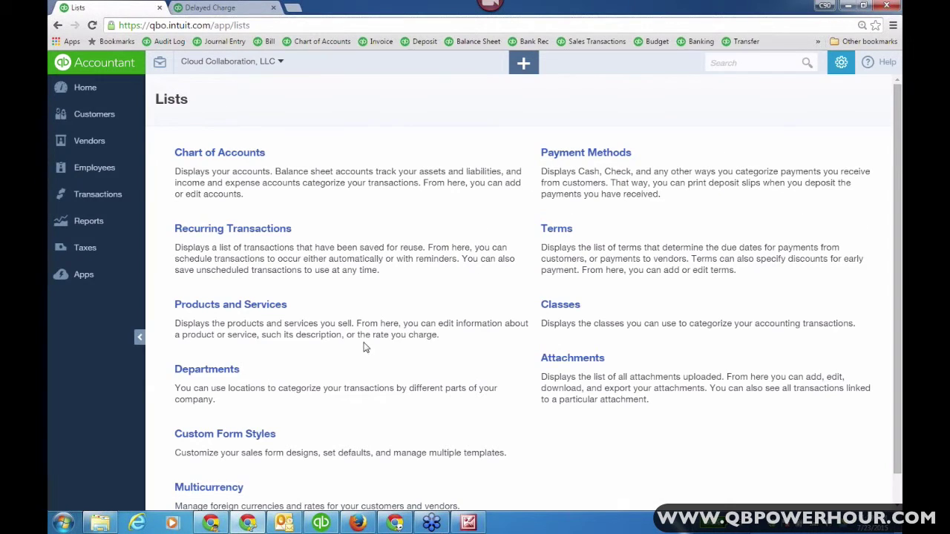
{"action": "scroll", "coordinate": [483, 274], "scroll_direction": "down", "scroll_amount": 1}
{"action": "left_click", "coordinate": [236, 339]}
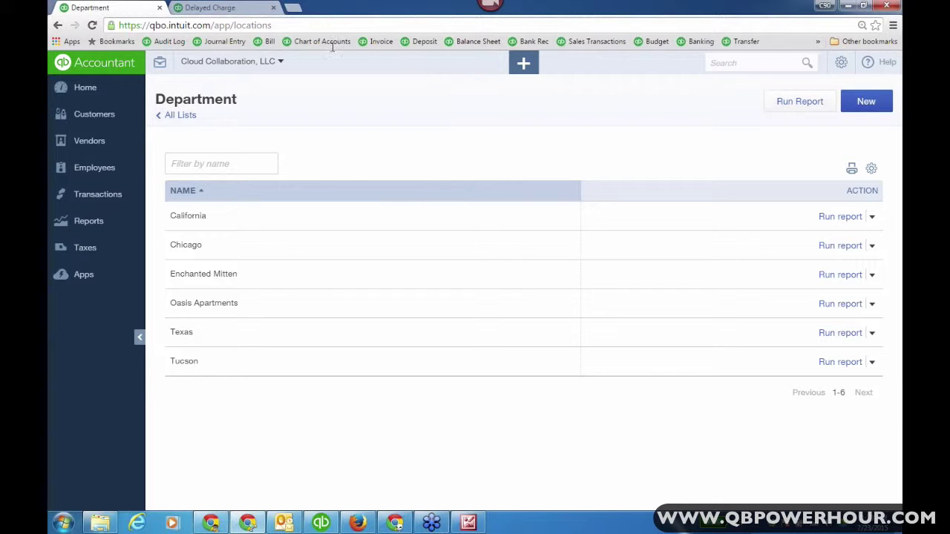
Start a new check form and open the first check in the recent checks list to view its Department field.
{"action": "left_click", "coordinate": [523, 65]}
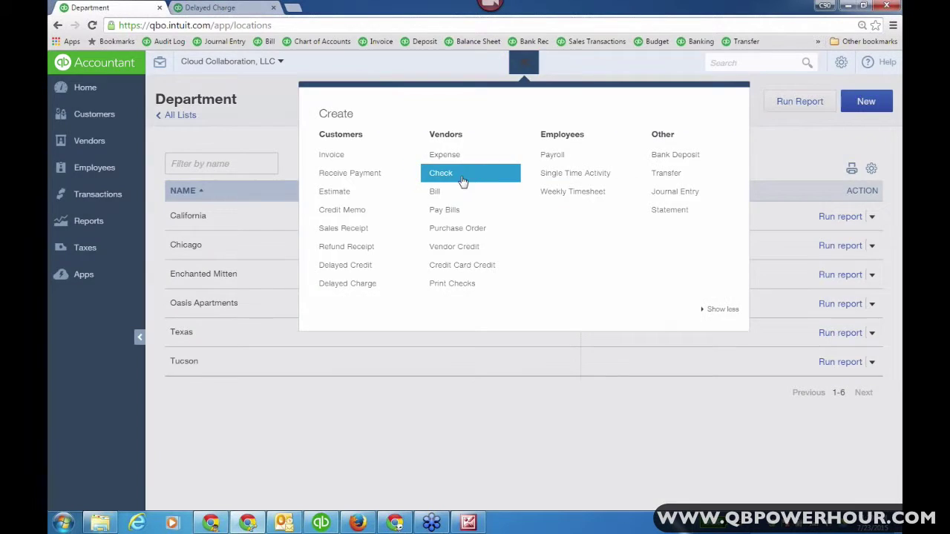
{"action": "left_click", "coordinate": [448, 175]}
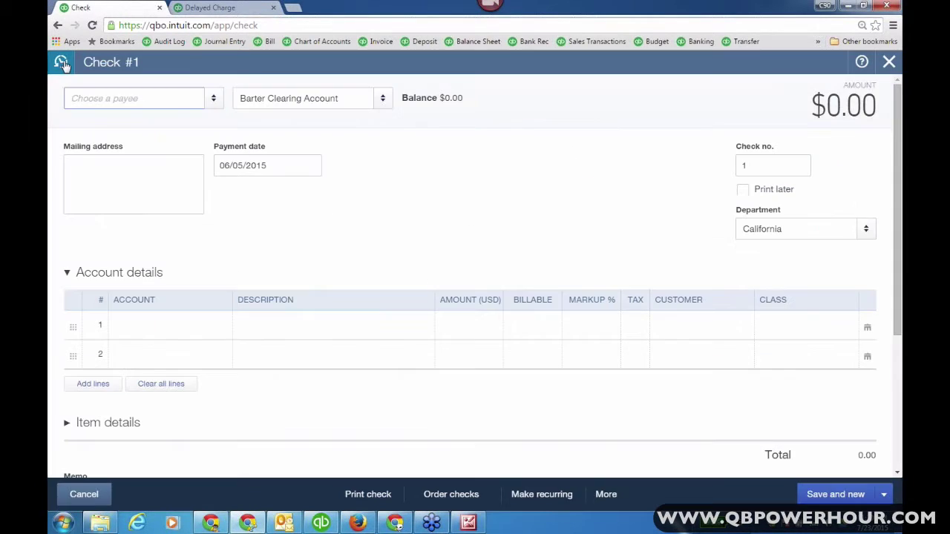
{"action": "left_click", "coordinate": [60, 60]}
{"action": "left_click", "coordinate": [132, 152]}
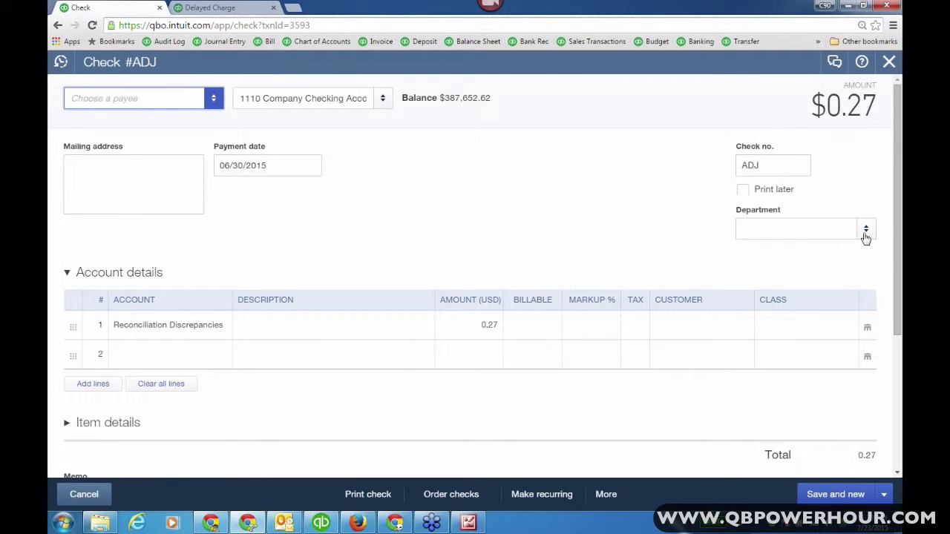
Open Amazon check 2150 from the recent checks and set its first line to an amount of 10,000 and class Audit.
{"action": "left_click", "coordinate": [61, 61]}
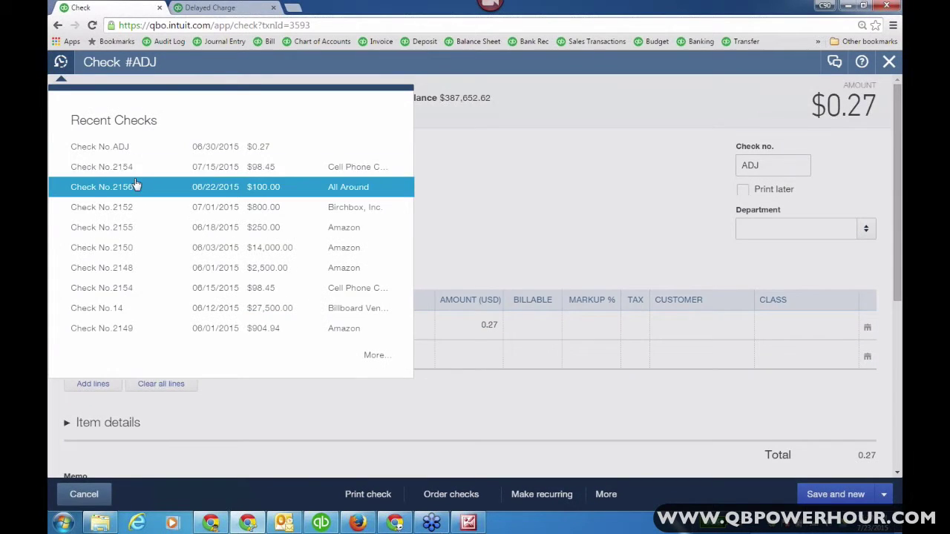
{"action": "left_click", "coordinate": [149, 248]}
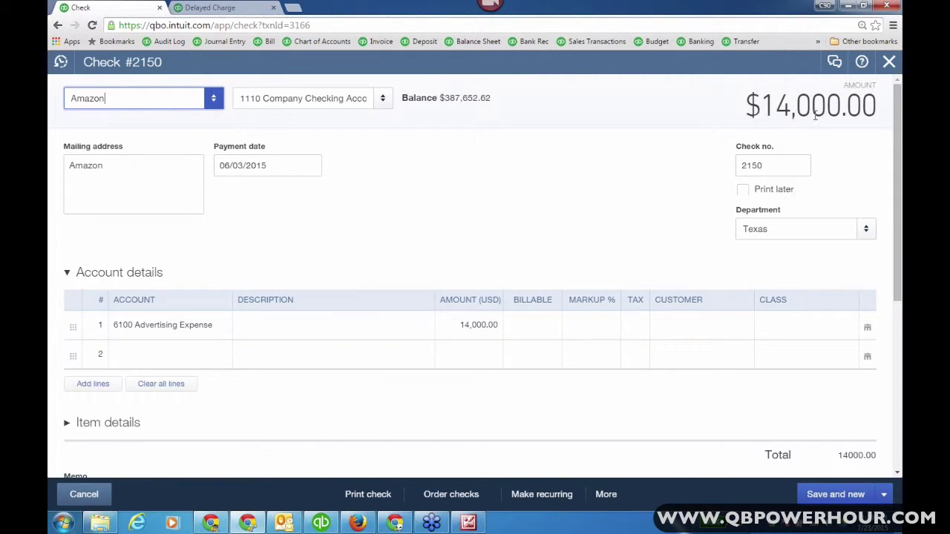
{"action": "left_click", "coordinate": [481, 332]}
{"action": "type", "text": "10000"}
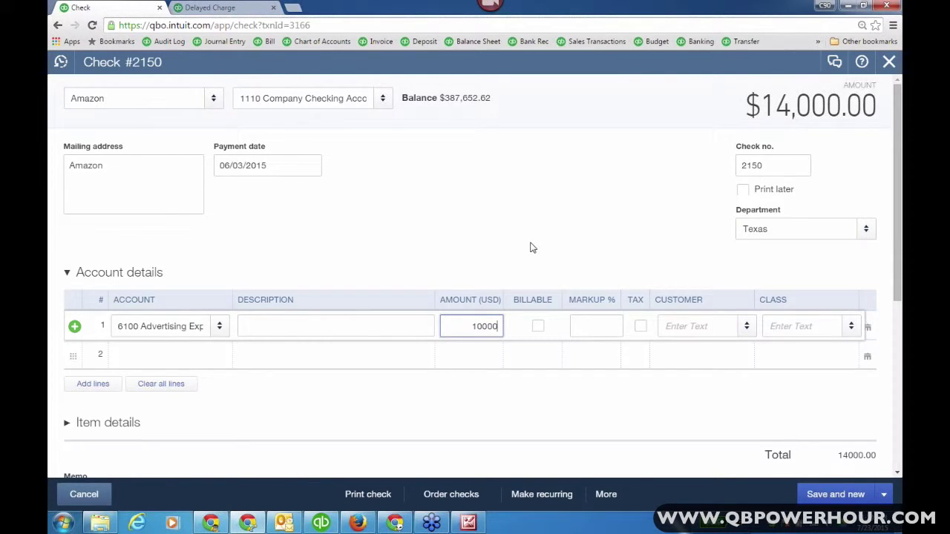
{"action": "left_click", "coordinate": [530, 247]}
{"action": "left_click", "coordinate": [856, 338]}
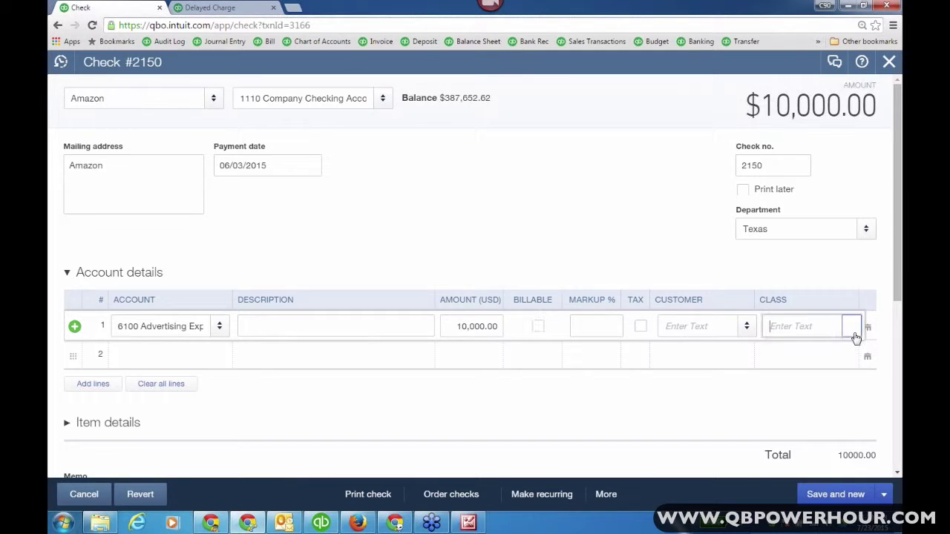
{"action": "left_click", "coordinate": [856, 338]}
{"action": "left_click", "coordinate": [779, 132]}
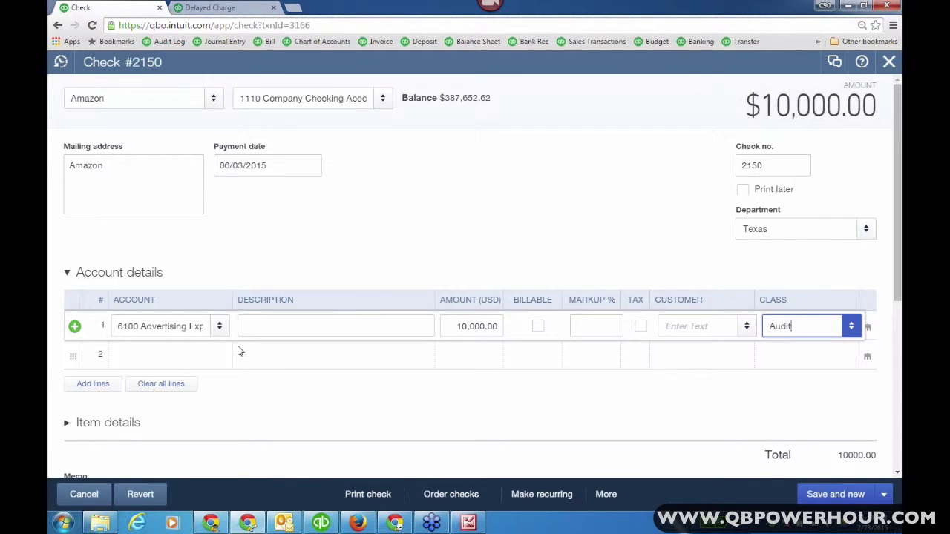
Add a second line to the check with account 6135 Mileage, amount 4,000 and class Books.
{"action": "left_click", "coordinate": [176, 359]}
{"action": "left_click", "coordinate": [219, 358]}
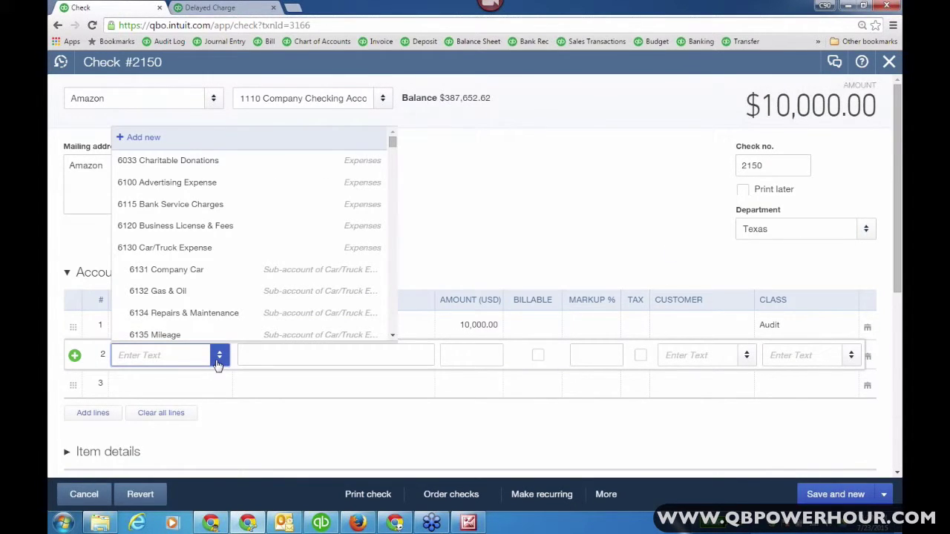
{"action": "left_click", "coordinate": [191, 336]}
{"action": "left_click", "coordinate": [479, 351]}
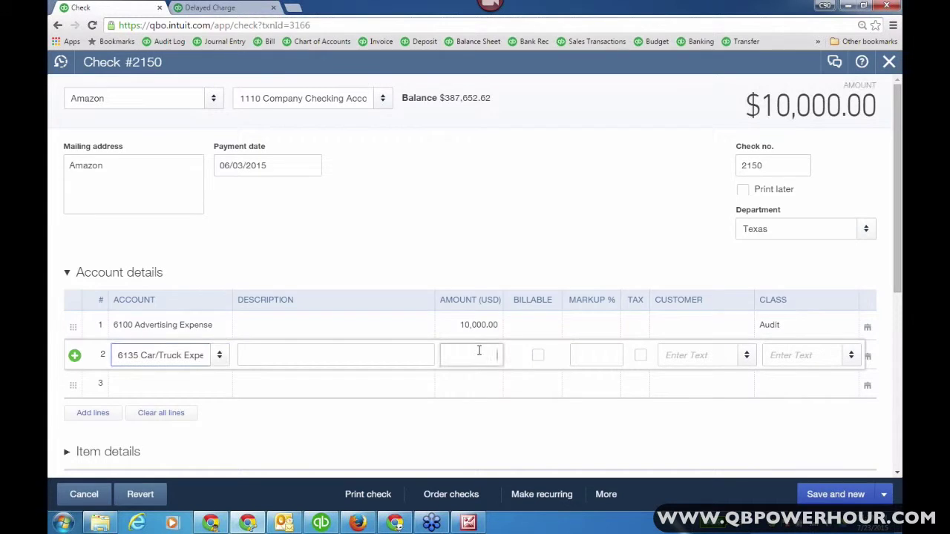
{"action": "type", "text": "4000"}
{"action": "left_click", "coordinate": [854, 361]}
{"action": "left_click", "coordinate": [789, 183]}
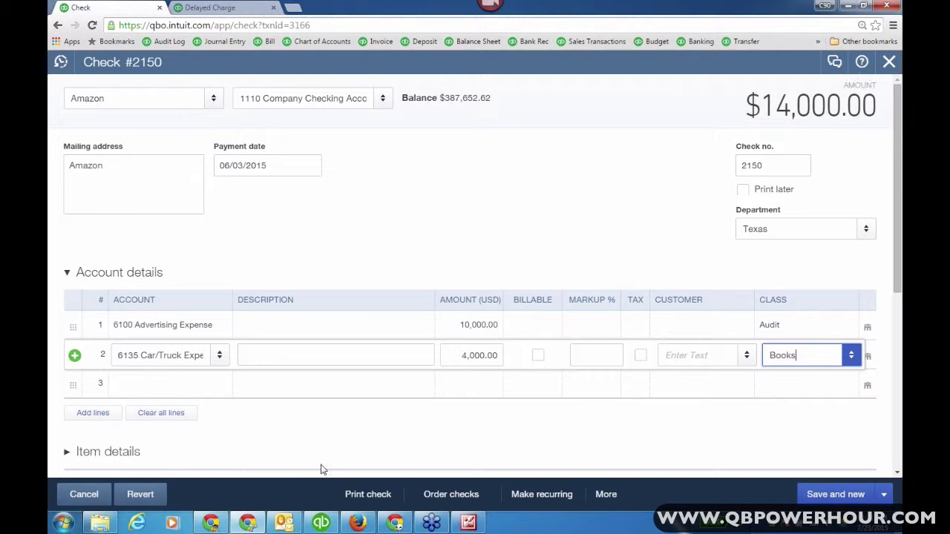
Leave check 2150 without saving the changes and close the remaining check forms to return to the Department list.
{"action": "left_click", "coordinate": [94, 503]}
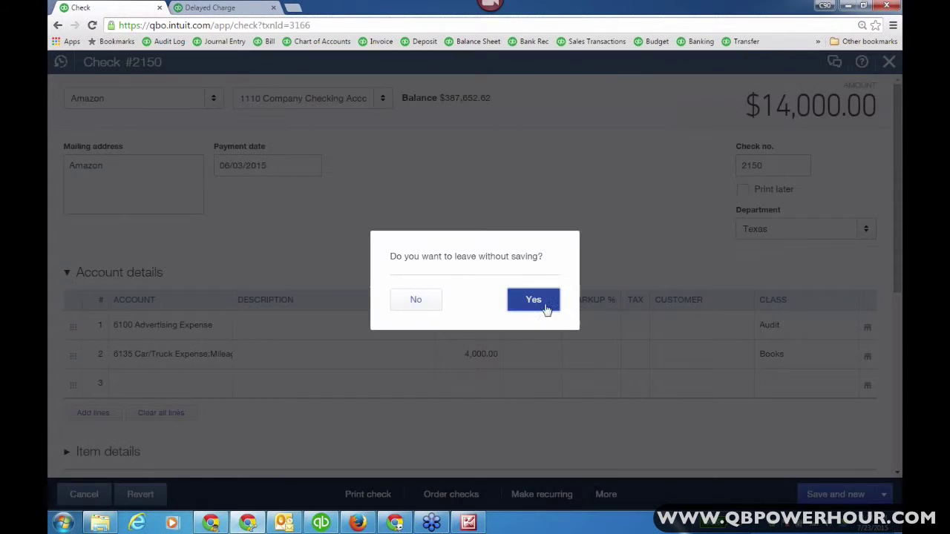
{"action": "left_click", "coordinate": [546, 307]}
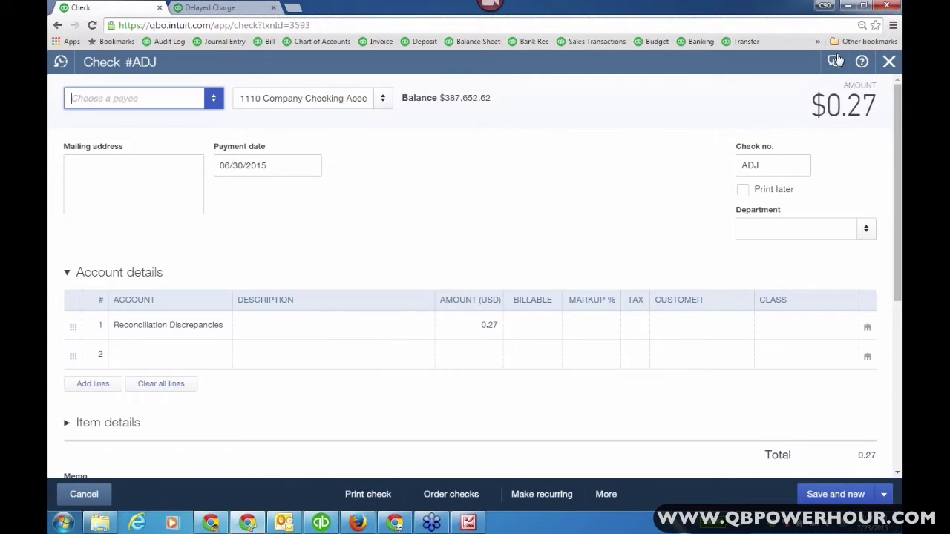
{"action": "left_click", "coordinate": [85, 493]}
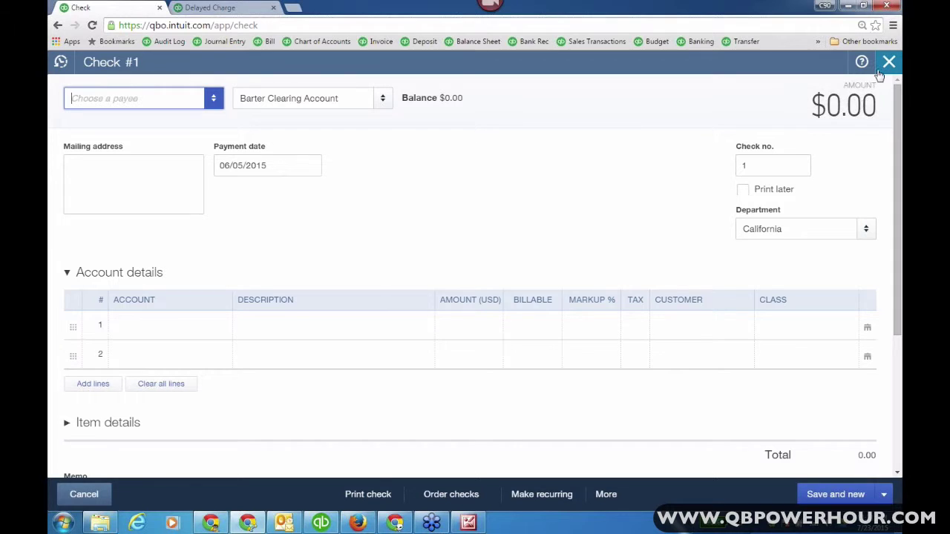
{"action": "left_click", "coordinate": [90, 496]}
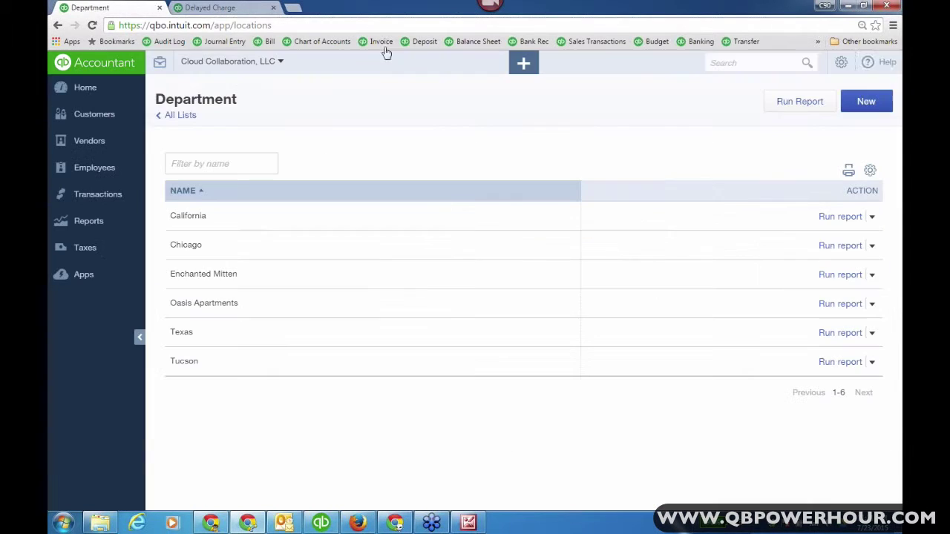
Open the Categories section in the company settings, view the naming choices for Department tracking, and leave the settings unchanged.
{"action": "left_click", "coordinate": [108, 90]}
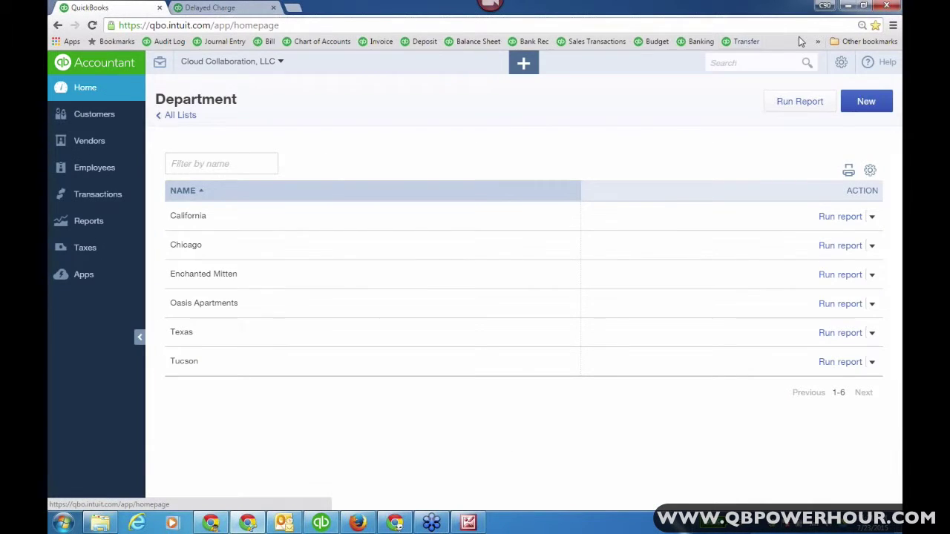
{"action": "left_click", "coordinate": [840, 63]}
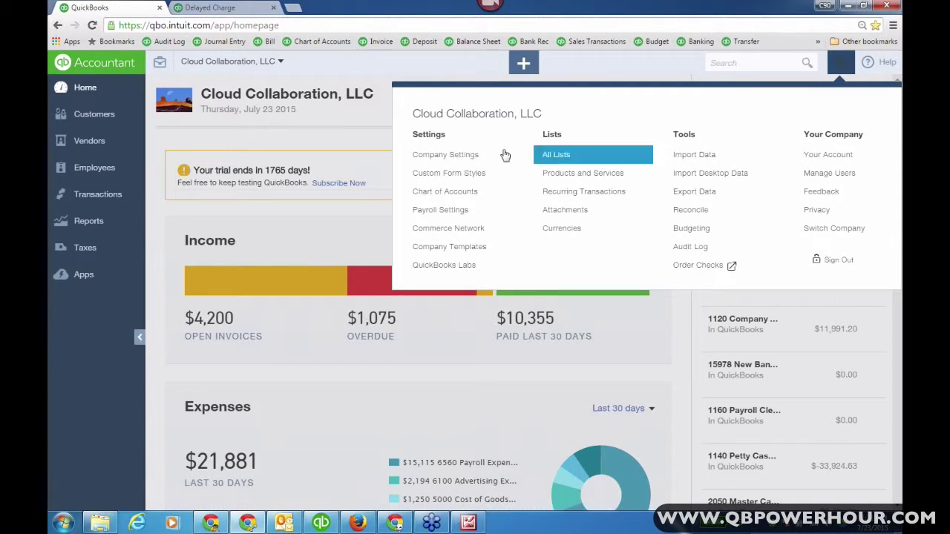
{"action": "left_click", "coordinate": [463, 155]}
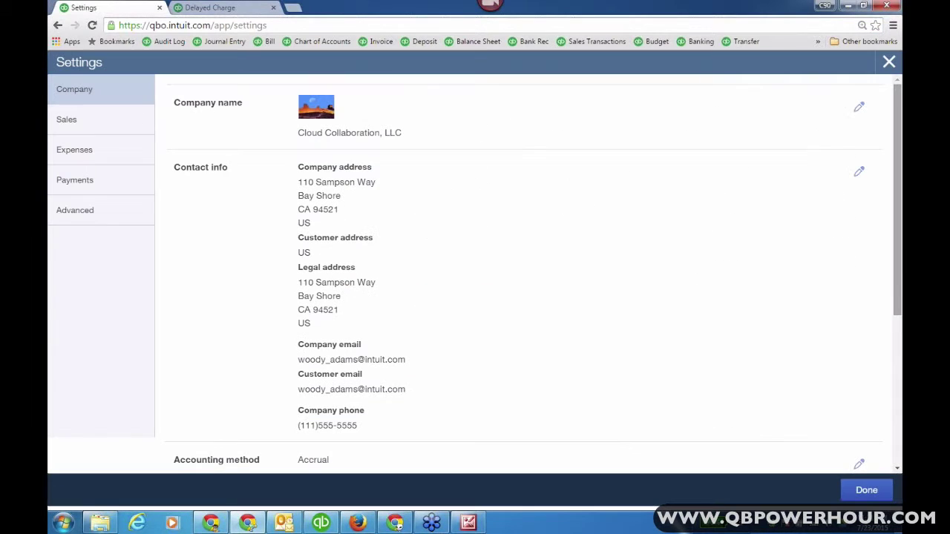
{"action": "scroll", "coordinate": [591, 382], "scroll_direction": "down", "scroll_amount": 2}
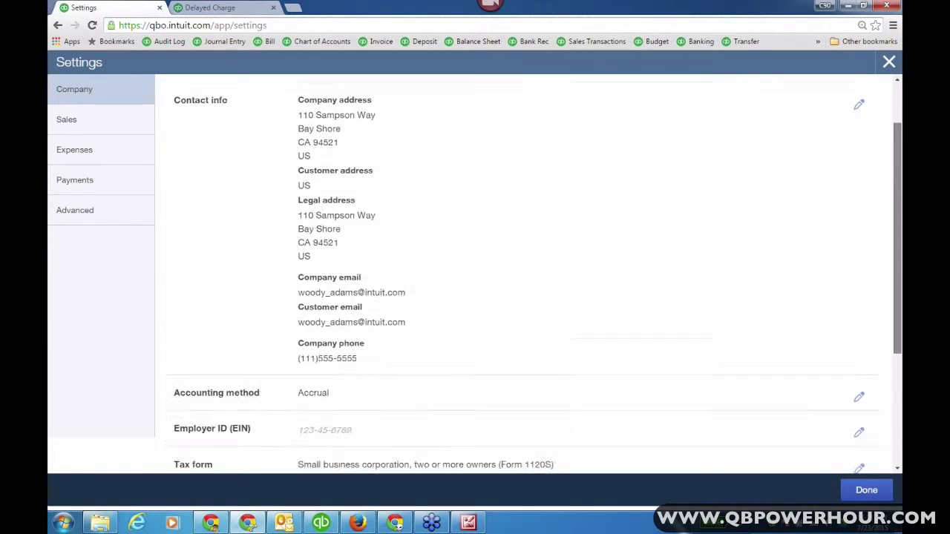
{"action": "left_click", "coordinate": [861, 412]}
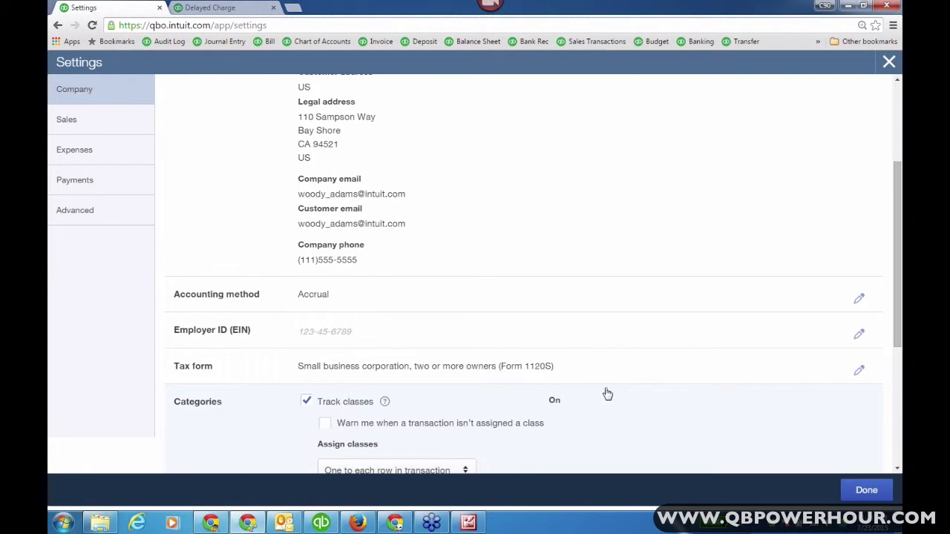
{"action": "left_click", "coordinate": [386, 424]}
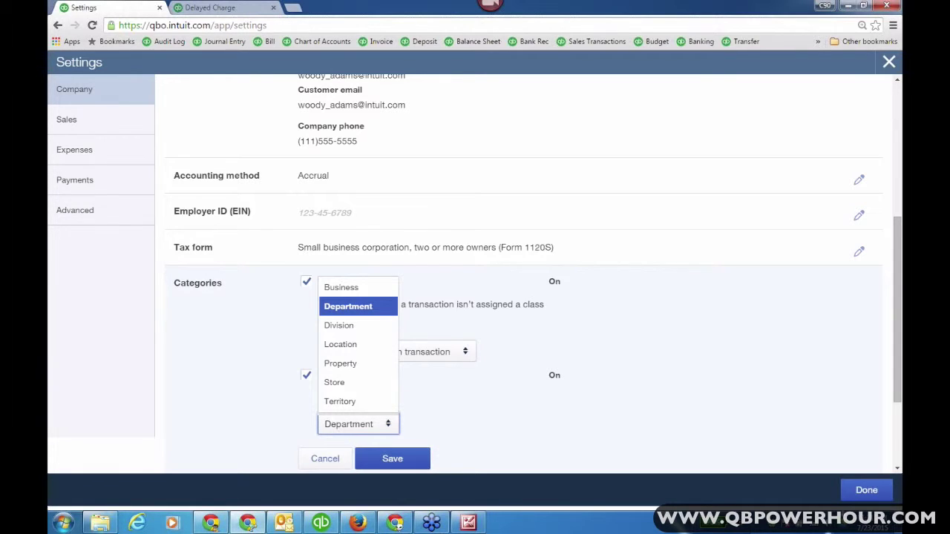
{"action": "left_click", "coordinate": [866, 490]}
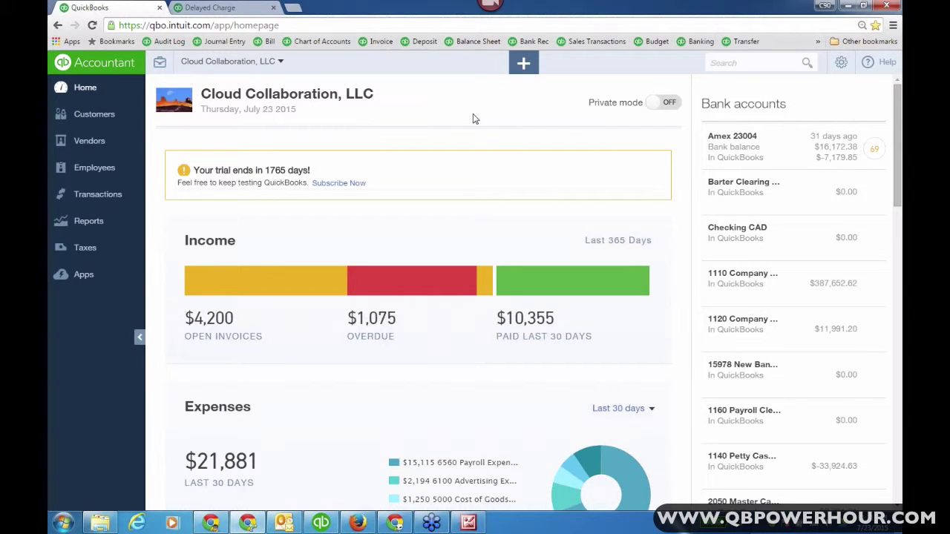
Open the Reconcile page and display the reconciliation history of the 1110 Company Checking account, including its Auto Adjustment column.
{"action": "left_click", "coordinate": [842, 65]}
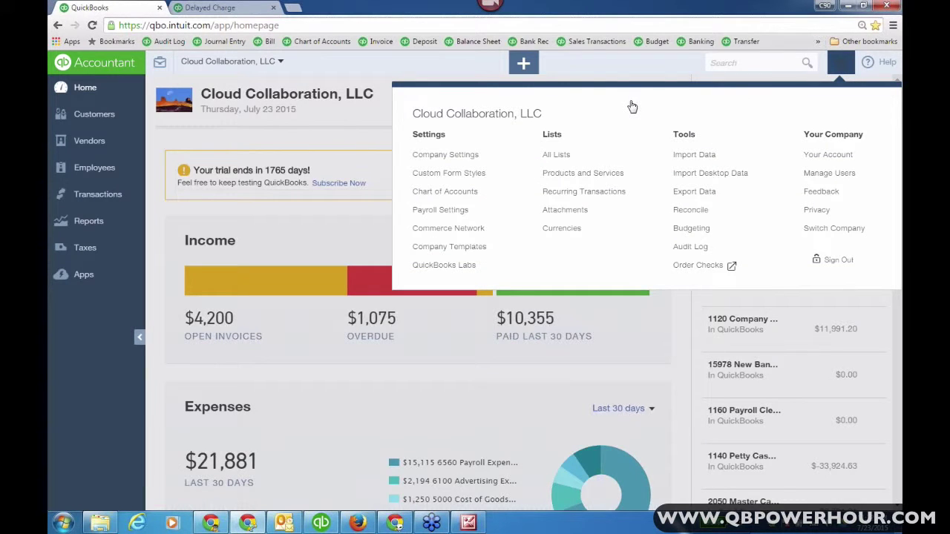
{"action": "left_click", "coordinate": [694, 214]}
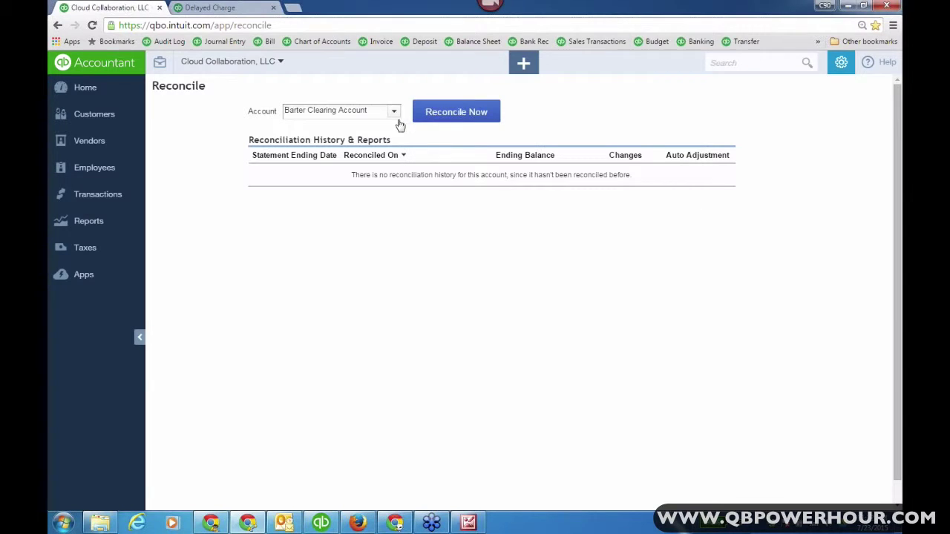
{"action": "left_click", "coordinate": [398, 119]}
{"action": "left_click", "coordinate": [380, 158]}
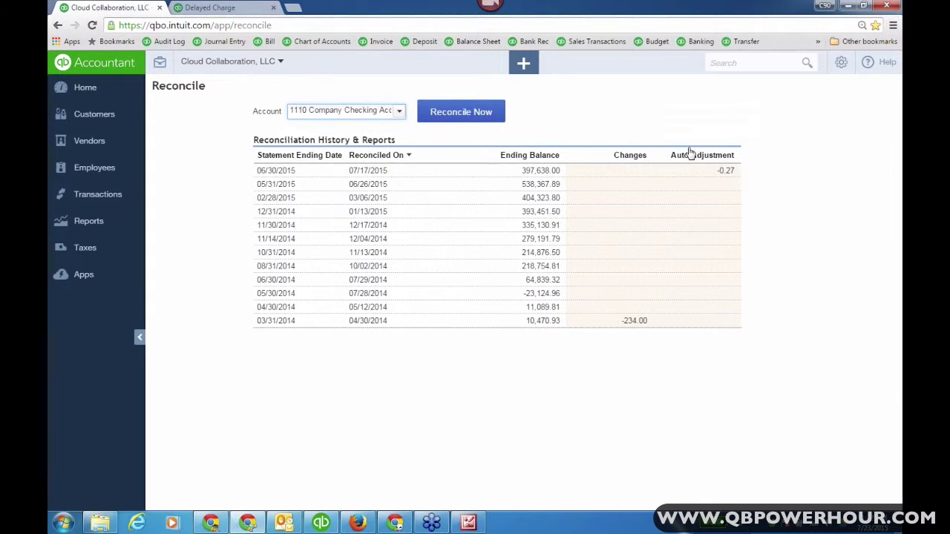
{"action": "mouse_move", "coordinate": [706, 174]}
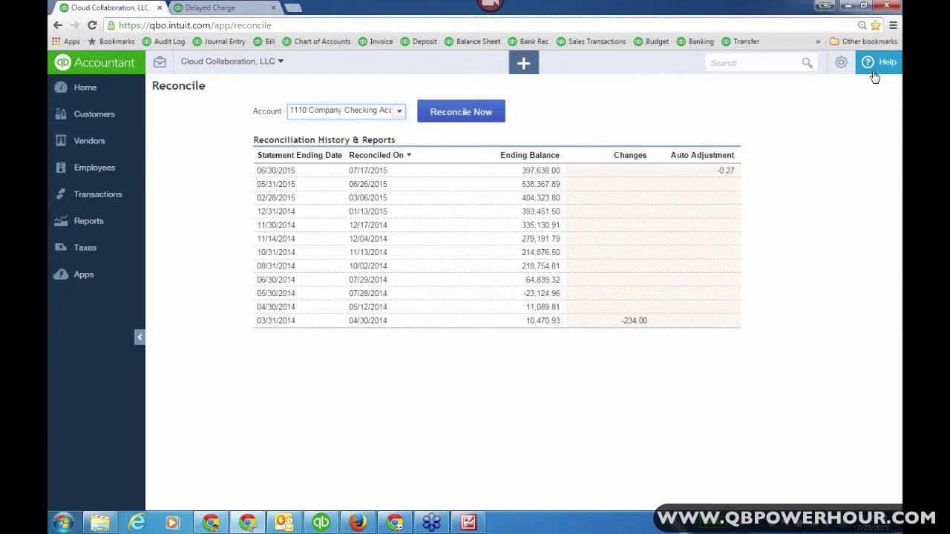
In Budgeting, preview the new-budget interview up to its starting-amount options, cancel it, and view the list of existing budgets.
{"action": "left_click", "coordinate": [841, 62]}
{"action": "left_click", "coordinate": [705, 236]}
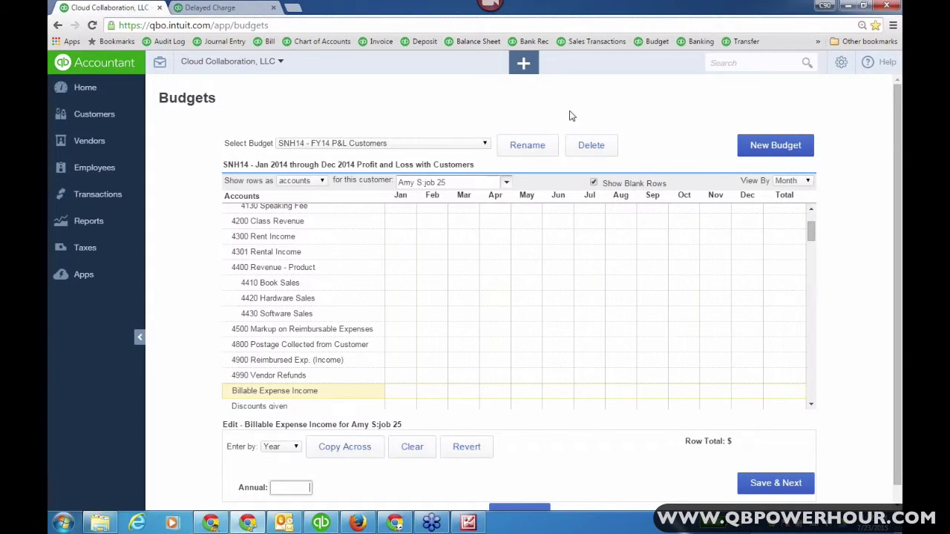
{"action": "left_click", "coordinate": [776, 152]}
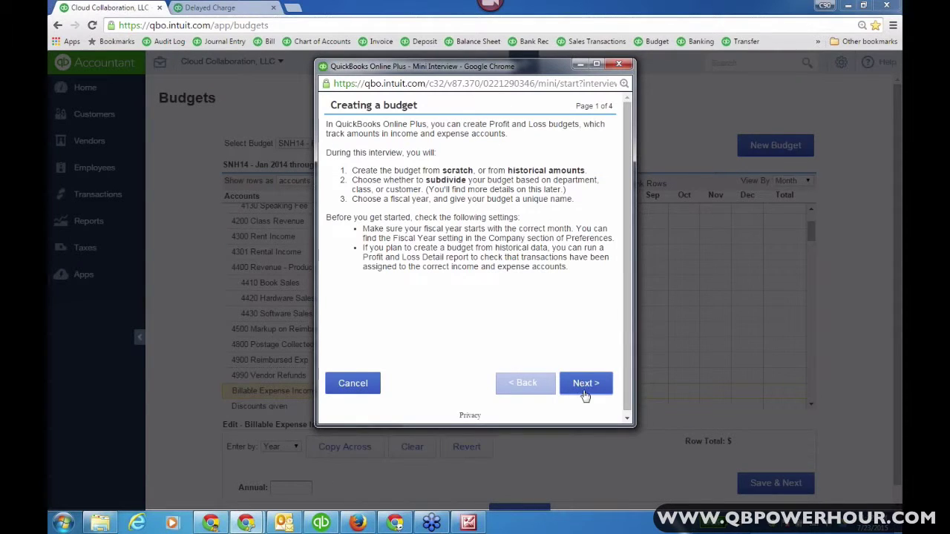
{"action": "left_click", "coordinate": [585, 394]}
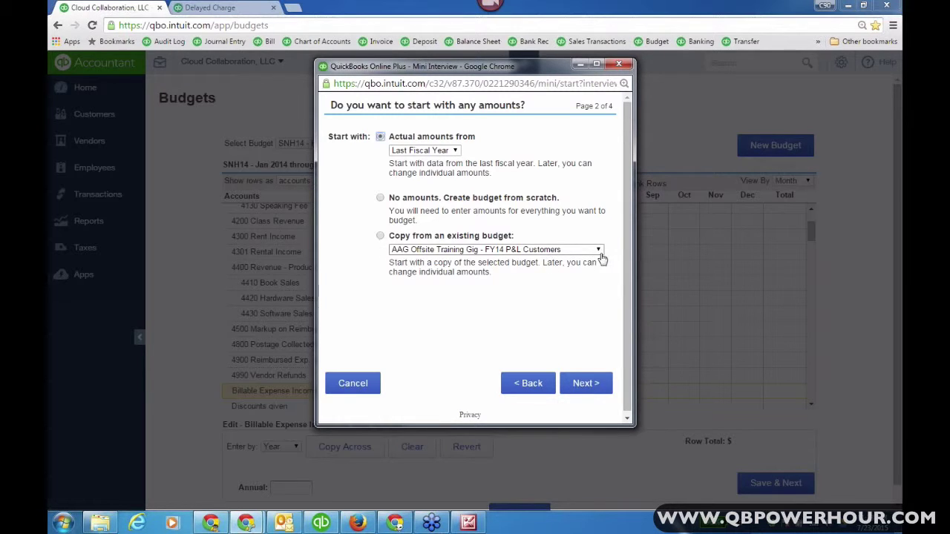
{"action": "left_click", "coordinate": [353, 384]}
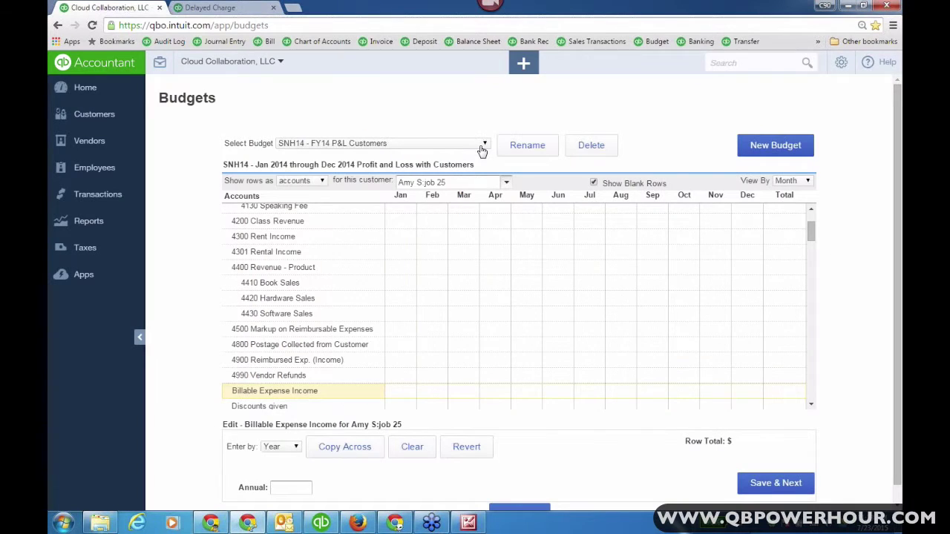
{"action": "left_click", "coordinate": [484, 144]}
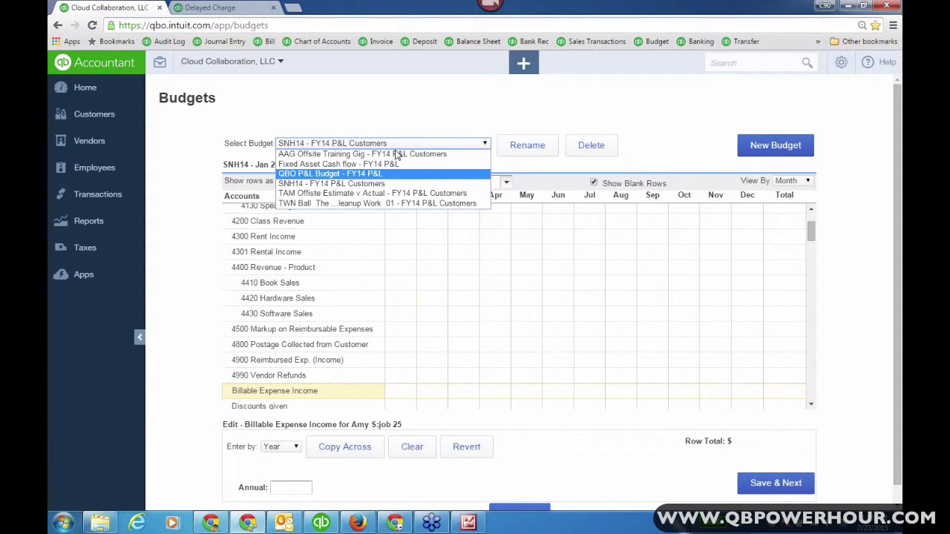
{"action": "left_click", "coordinate": [675, 108]}
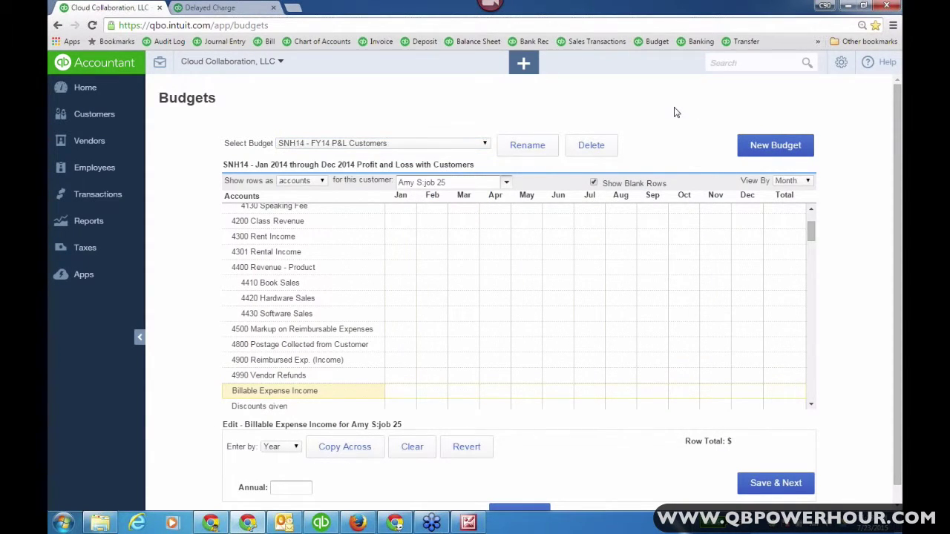
Run the Profit and Loss report from the redesigned reports.
{"action": "left_click", "coordinate": [133, 227]}
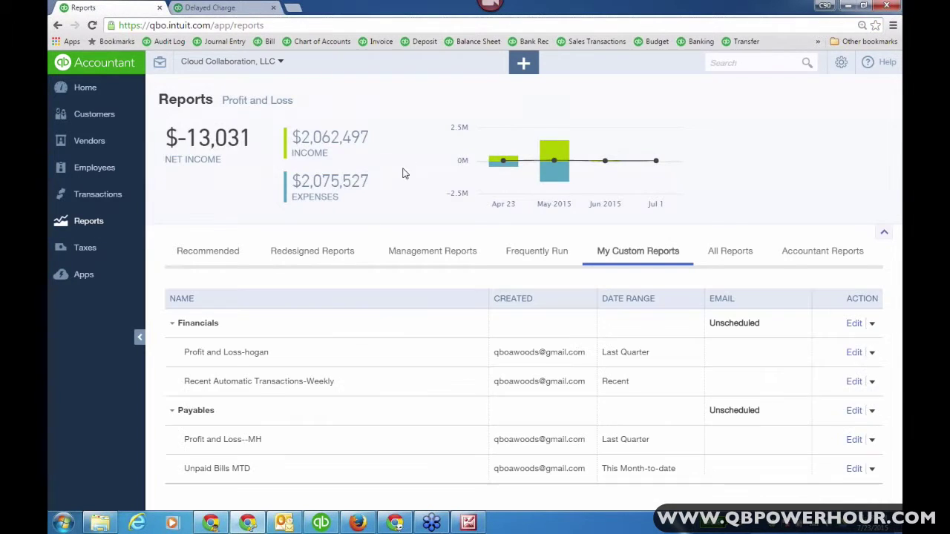
{"action": "left_click", "coordinate": [345, 254]}
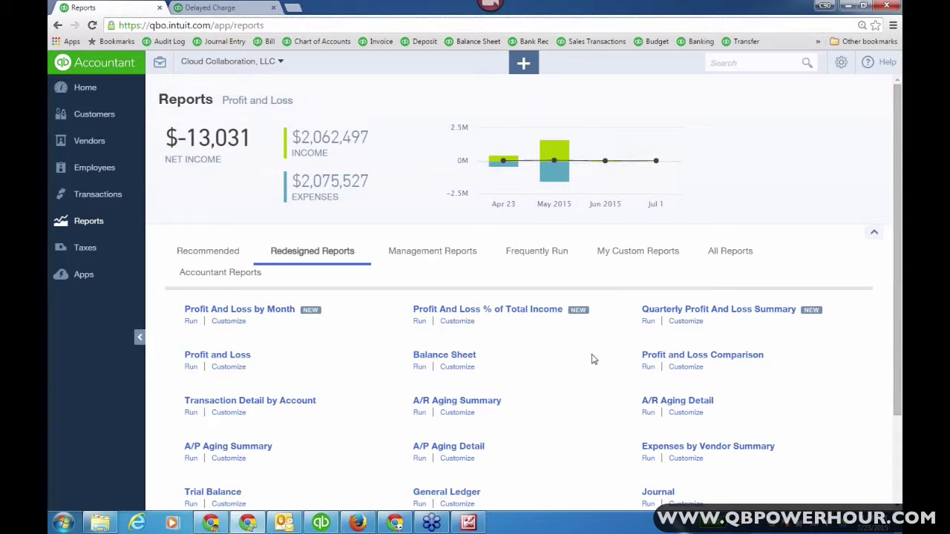
{"action": "left_click", "coordinate": [282, 347]}
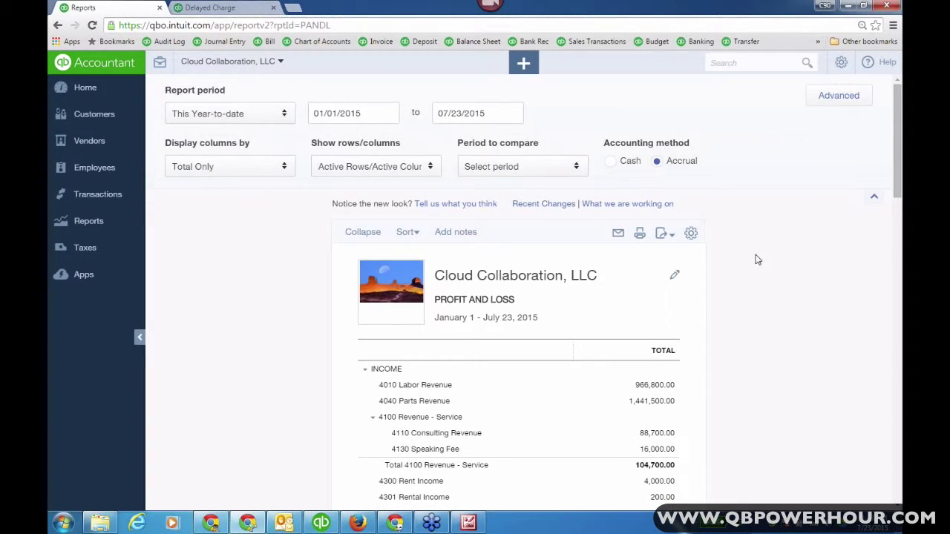
Open and close the Profit and Loss report's header editing, and add a notes box at the end of the report.
{"action": "left_click", "coordinate": [674, 276]}
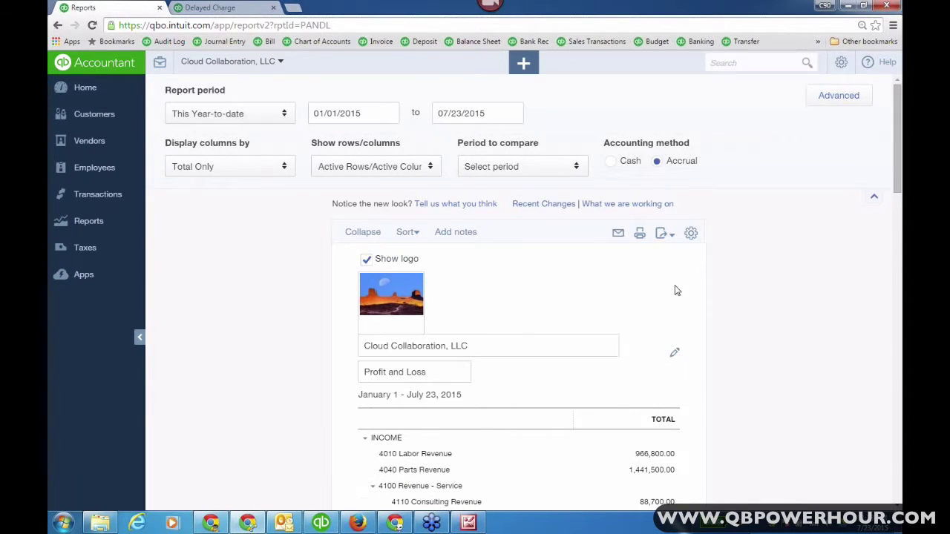
{"action": "left_click", "coordinate": [674, 353]}
{"action": "scroll", "coordinate": [455, 232], "scroll_direction": "down", "scroll_amount": 15}
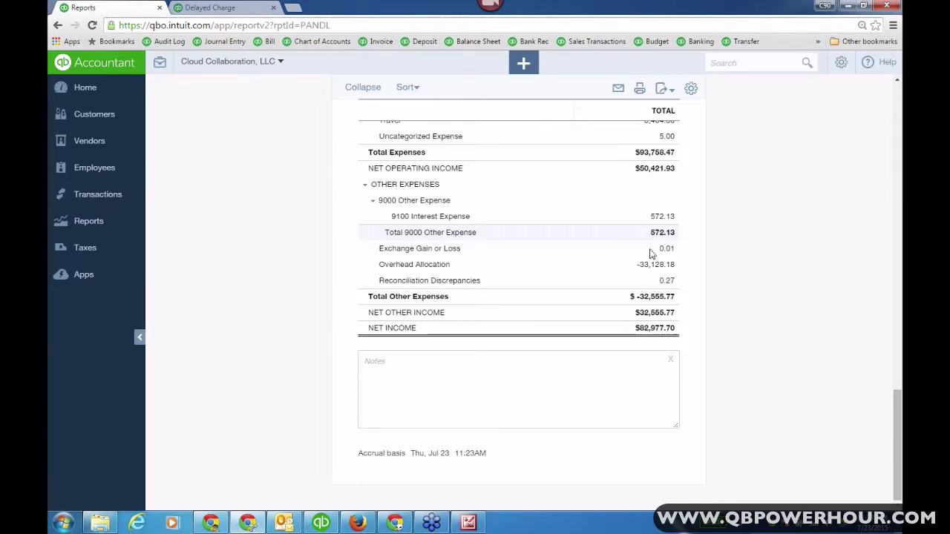
{"action": "scroll", "coordinate": [746, 265], "scroll_direction": "up", "scroll_amount": 15}
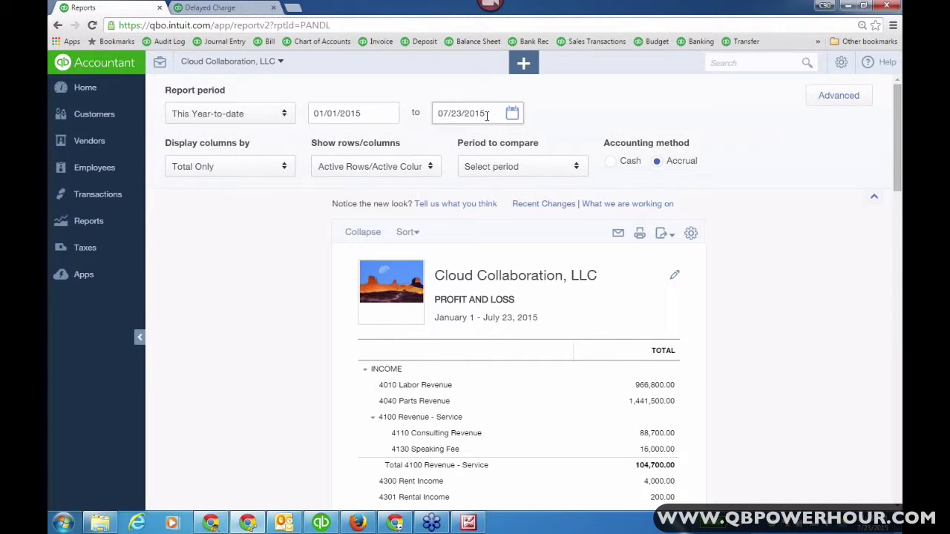
Examine the Profit and Loss report's advanced customization, expand its filter options, and close it without running the report.
{"action": "left_click", "coordinate": [839, 98]}
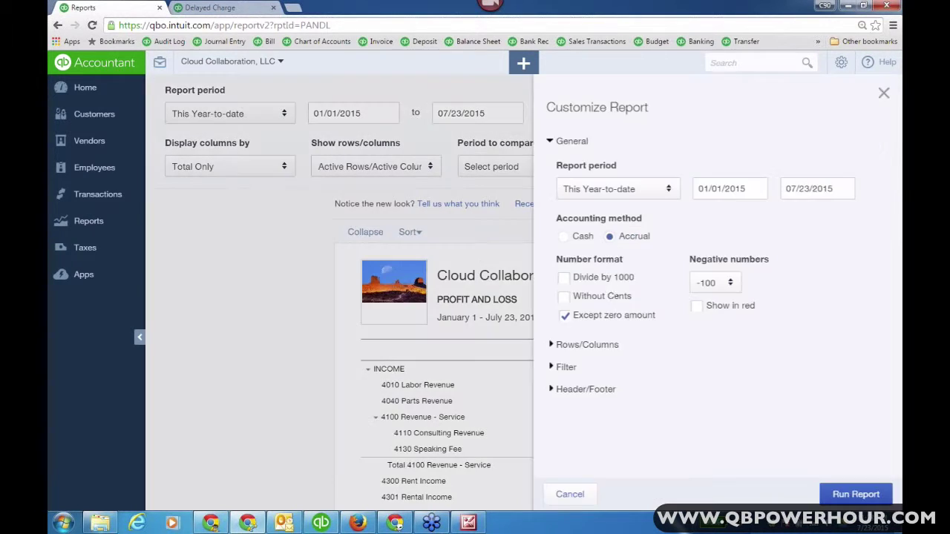
{"action": "left_click", "coordinate": [552, 369]}
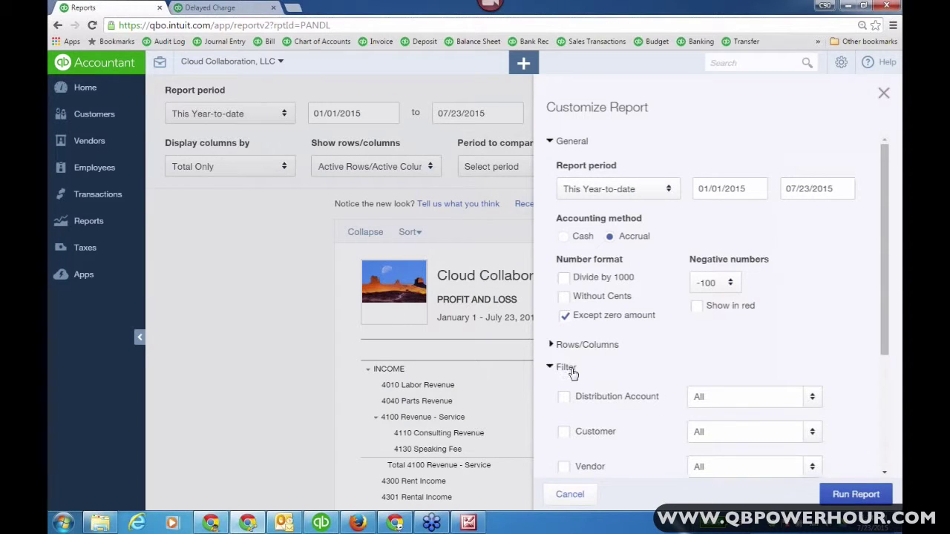
{"action": "left_click", "coordinate": [884, 92]}
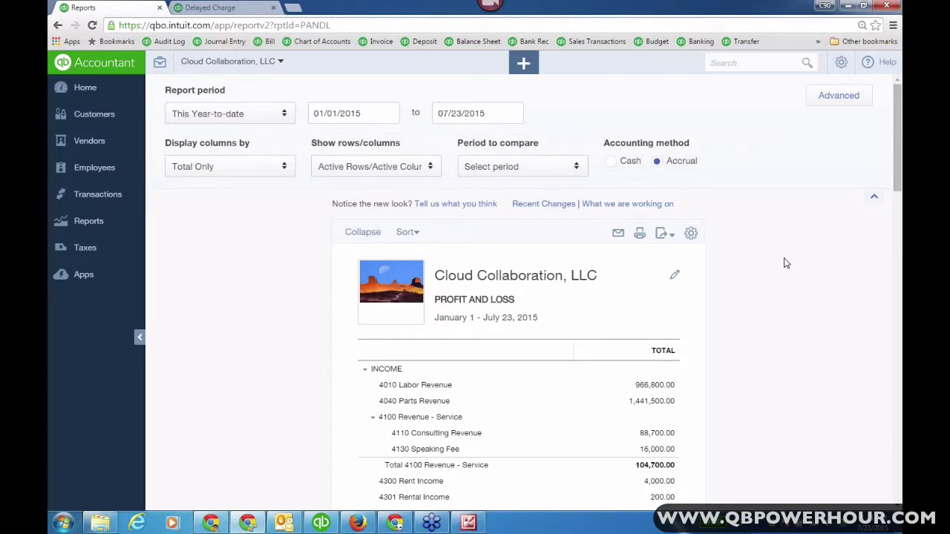
Drill into the 4010 Labor Revenue total, examine the transaction report's full list of available columns, and close the list.
{"action": "left_click", "coordinate": [666, 381]}
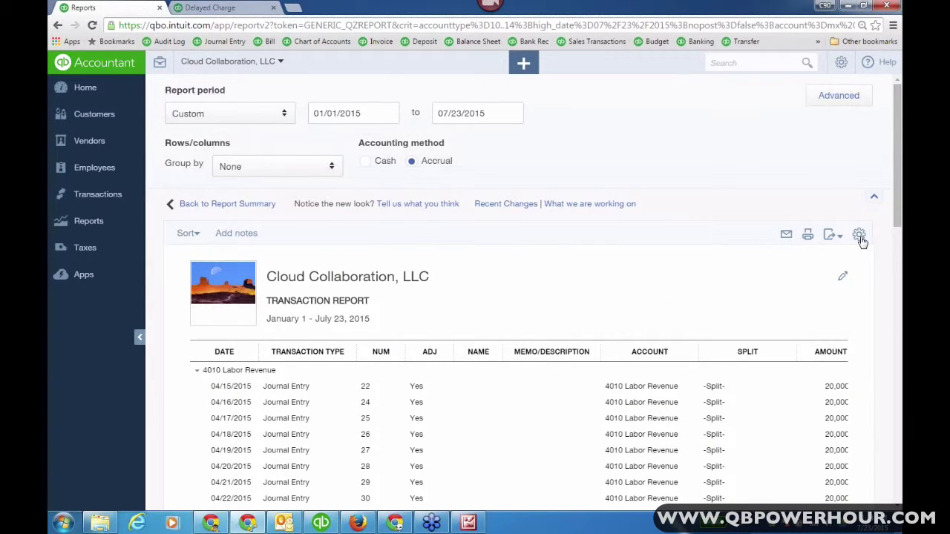
{"action": "left_click", "coordinate": [860, 239]}
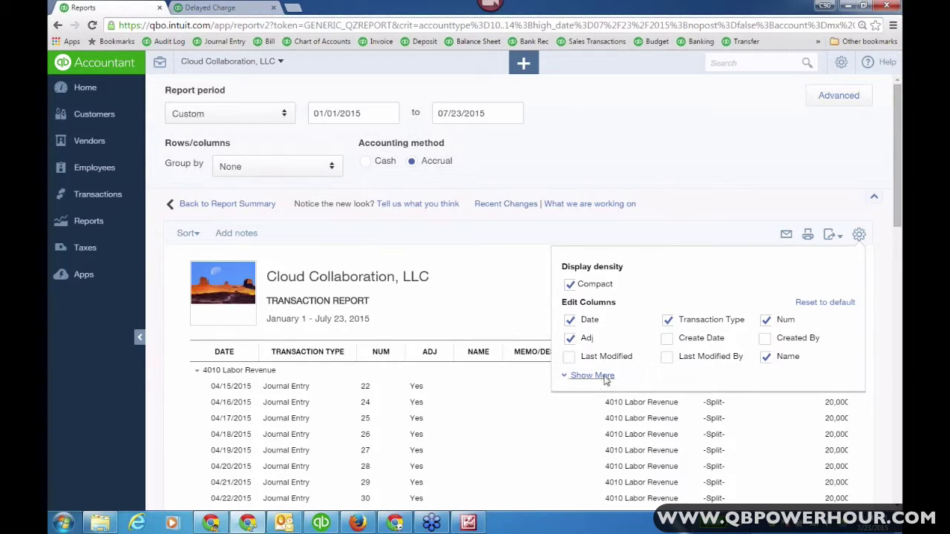
{"action": "left_click", "coordinate": [607, 375]}
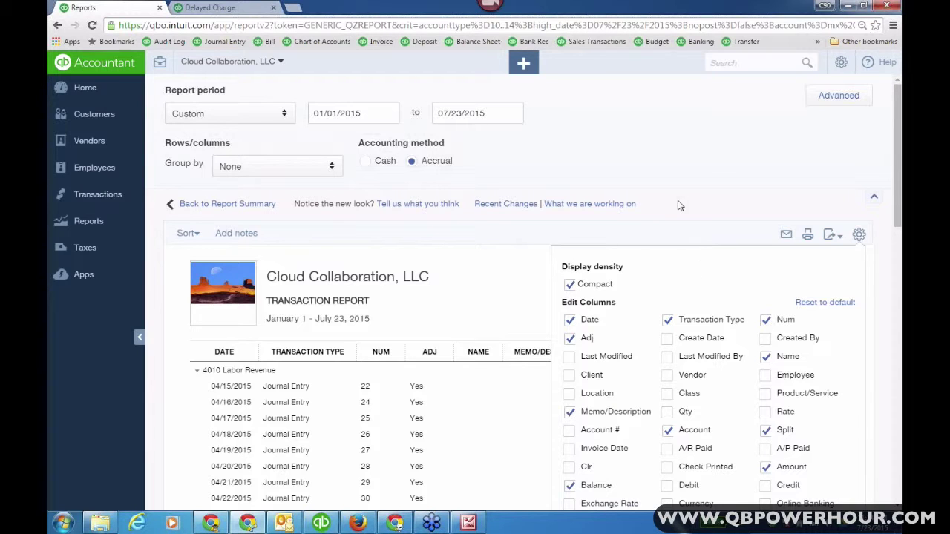
{"action": "left_click", "coordinate": [686, 145]}
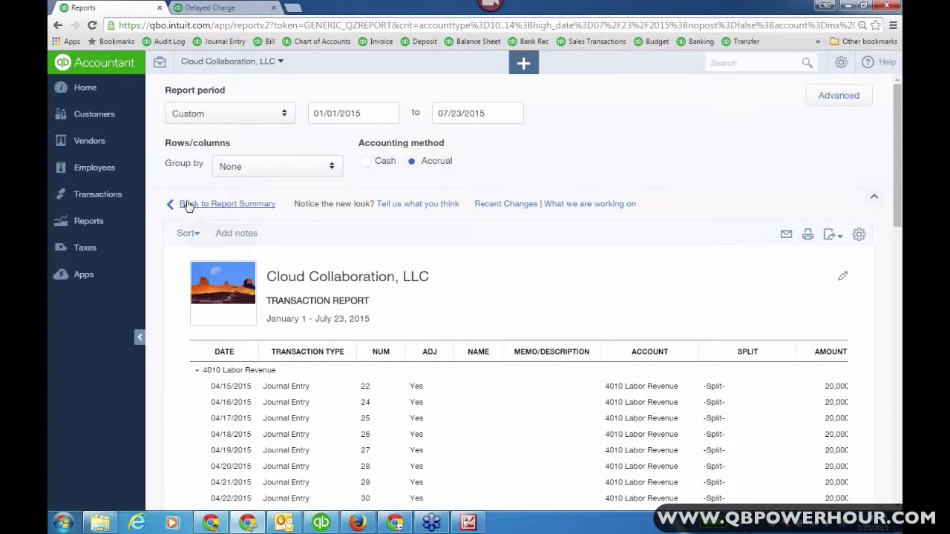
Return to the reports overview, show the management reports, and open the Basic Company Financials template for editing.
{"action": "left_click", "coordinate": [85, 222]}
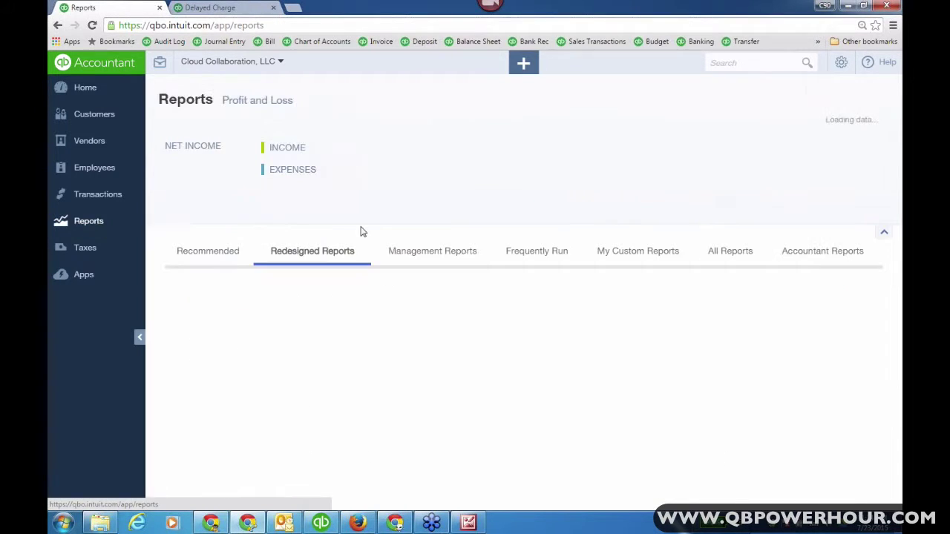
{"action": "left_click", "coordinate": [423, 255]}
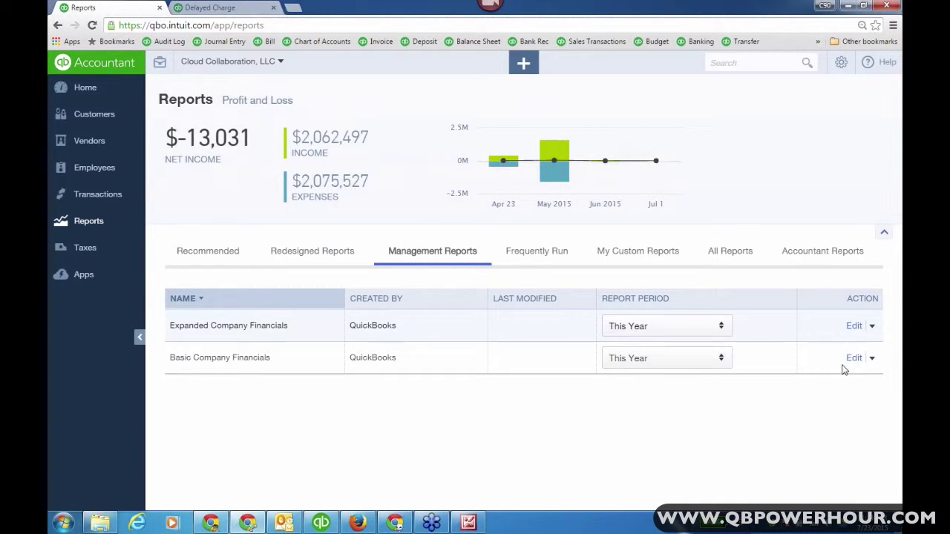
{"action": "left_click", "coordinate": [855, 359]}
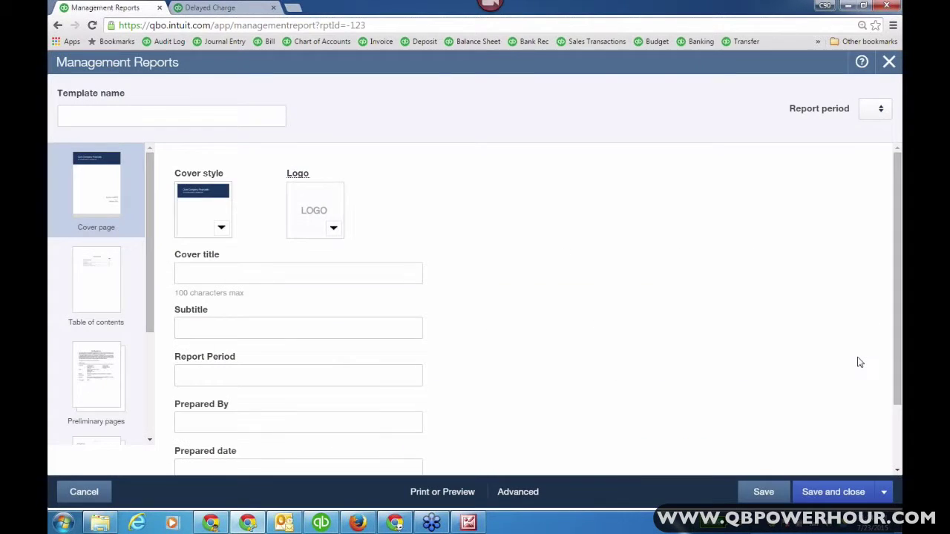